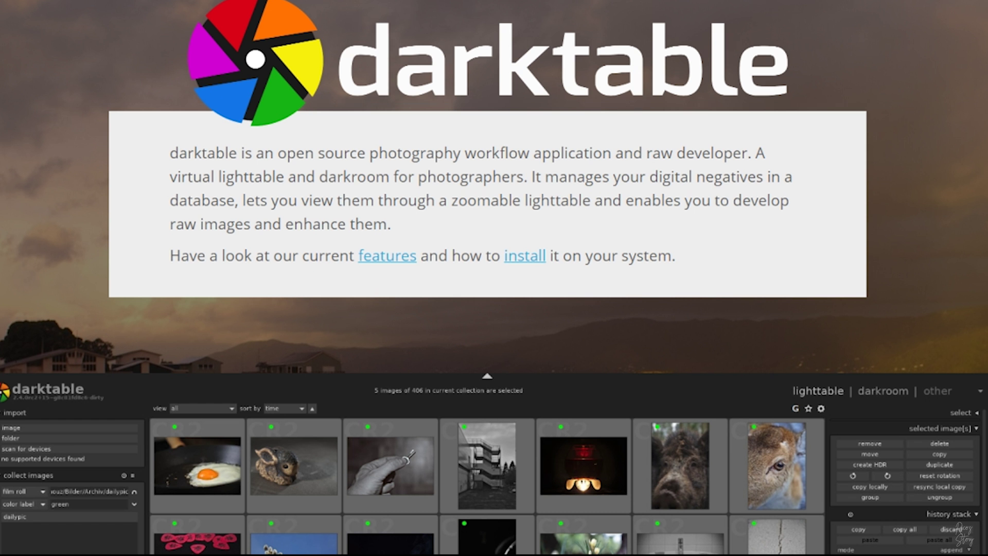
# Find the latest Windows installer in the Windows section of darktable.org's install page.
pyautogui.click(524, 257)
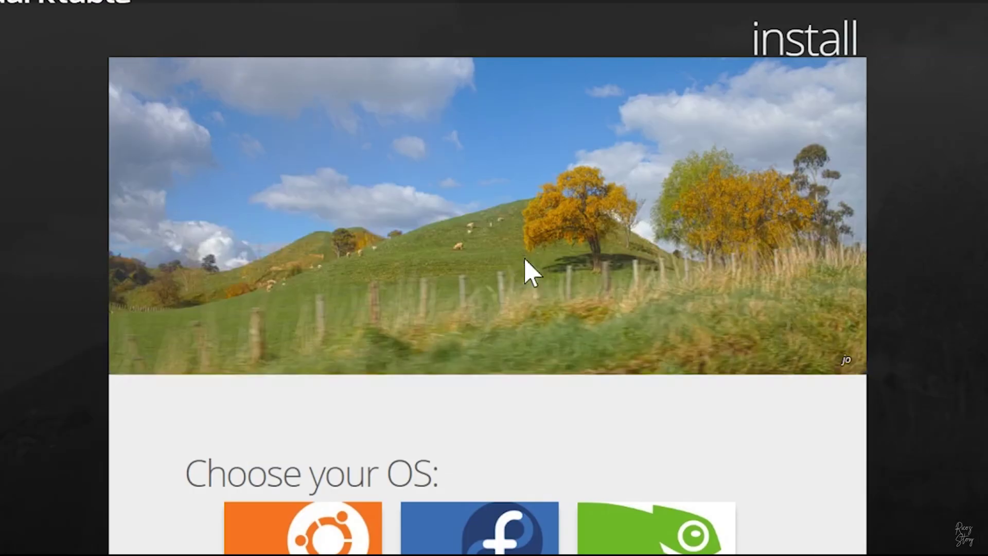
pyautogui.scroll(-7, 530, 272)
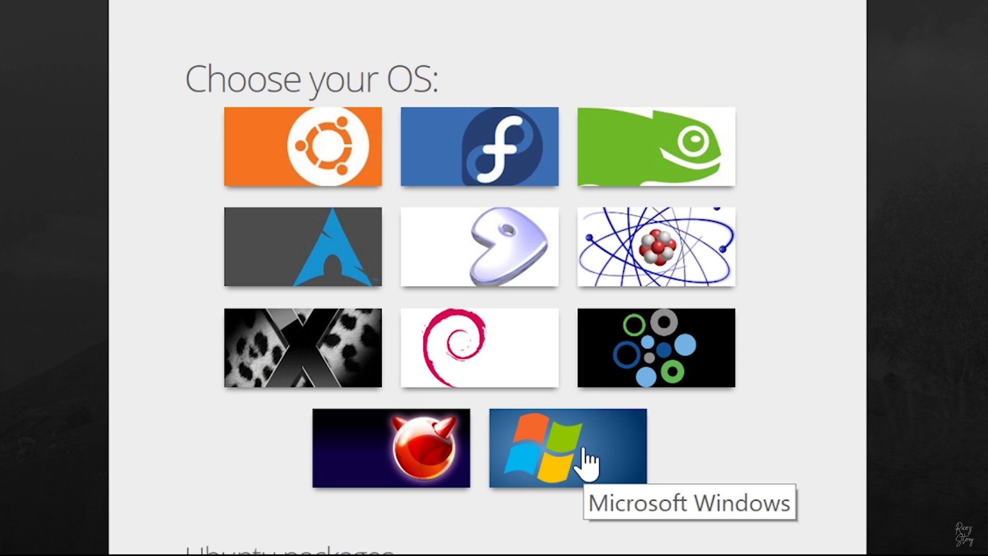
pyautogui.click(571, 469)
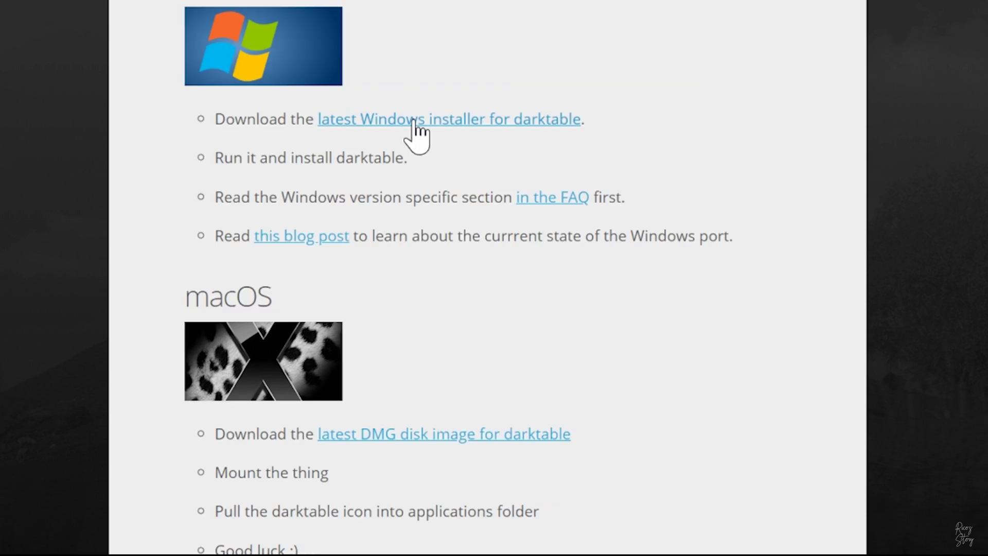
pyautogui.moveTo(255, 119); pyautogui.dragTo(585, 119)
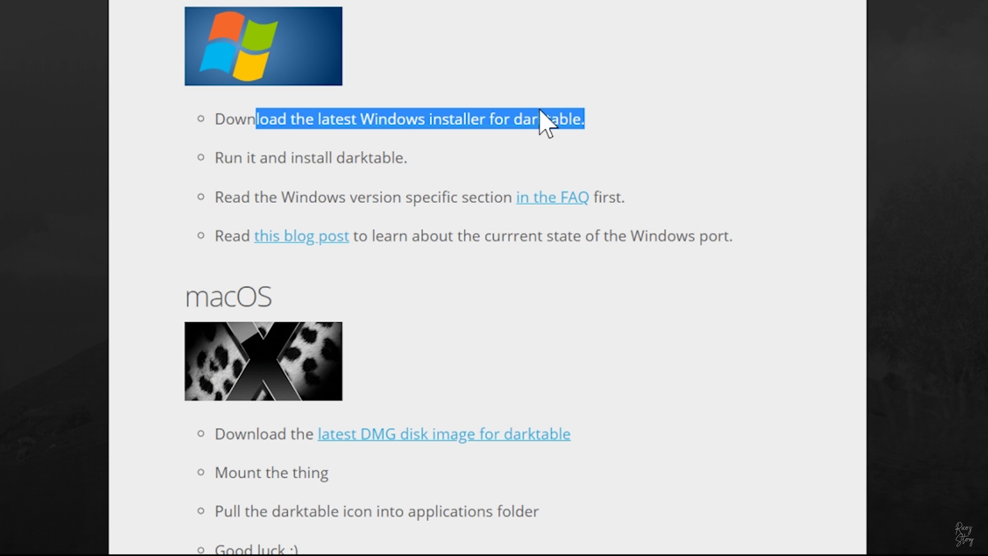
pyautogui.click(124, 551)
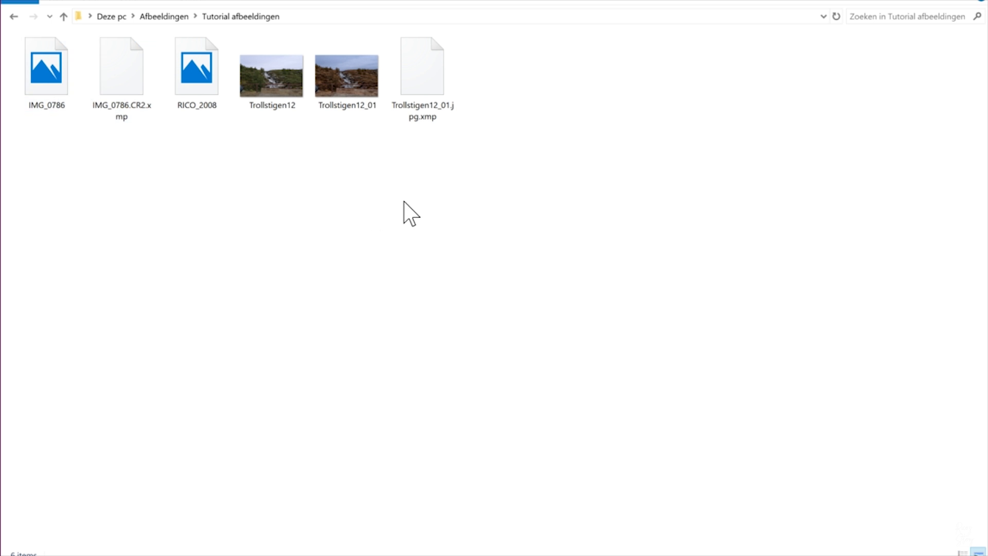
# Select the Trollstigen, RICO_2008 and IMG_0786 files, then close the default viewer that can't show raws.
pyautogui.moveTo(404, 200); pyautogui.dragTo(60, 52)
pyautogui.click(438, 193)
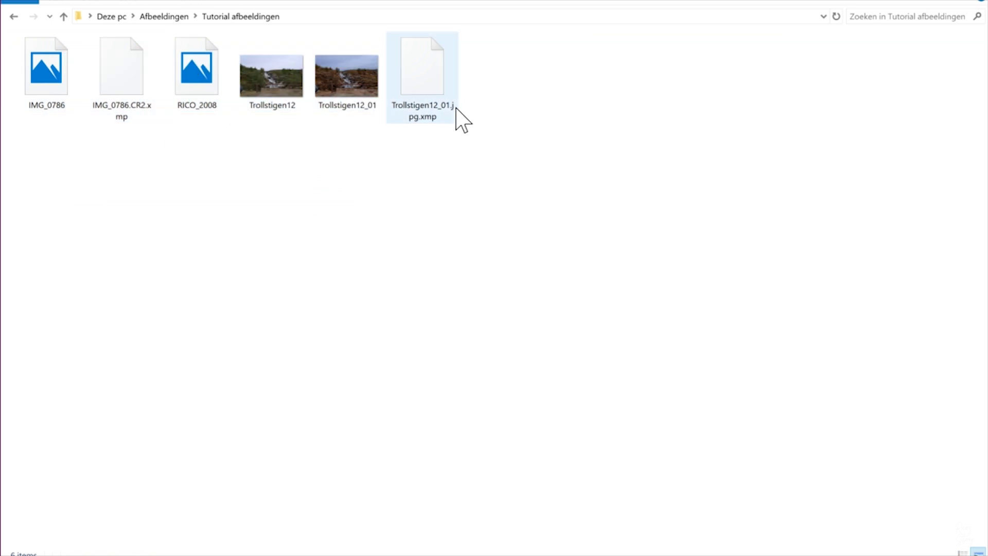
pyautogui.moveTo(365, 224); pyautogui.dragTo(270, 59)
pyautogui.click(216, 164)
pyautogui.click(195, 105)
pyautogui.click(48, 80)
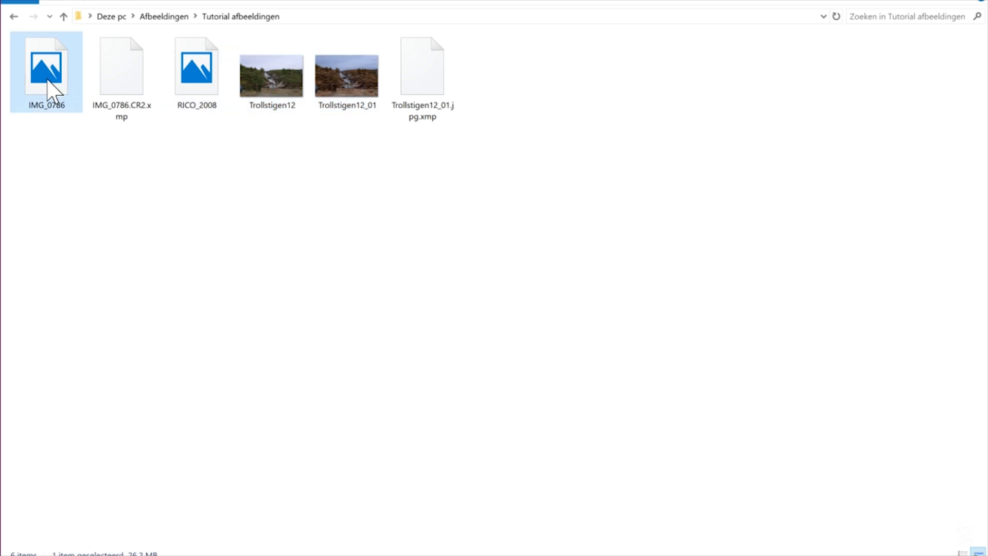
pyautogui.click(203, 79)
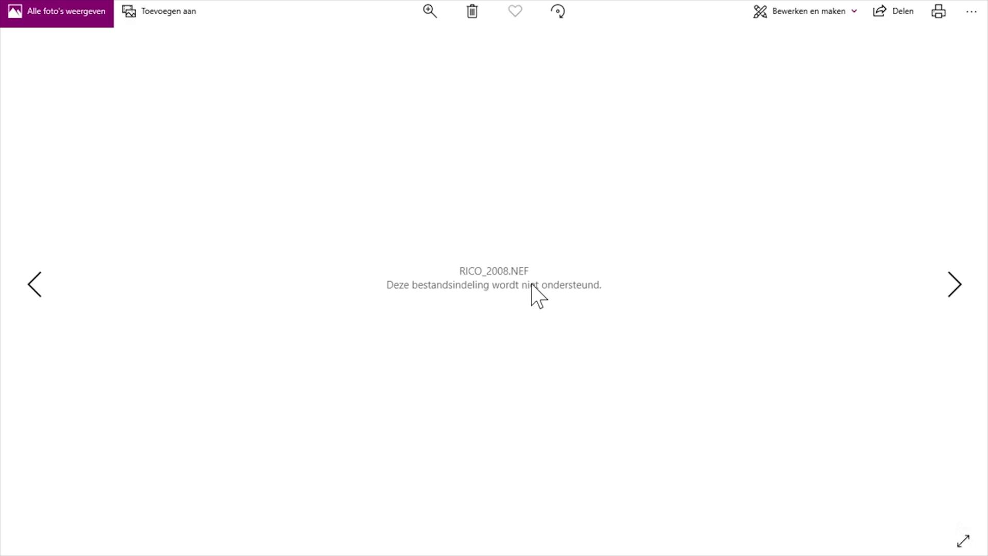
pyautogui.click(981, 4)
# Open IMG_0786 with darktable photo workflow software through Openen met.
pyautogui.rightClick(47, 67)
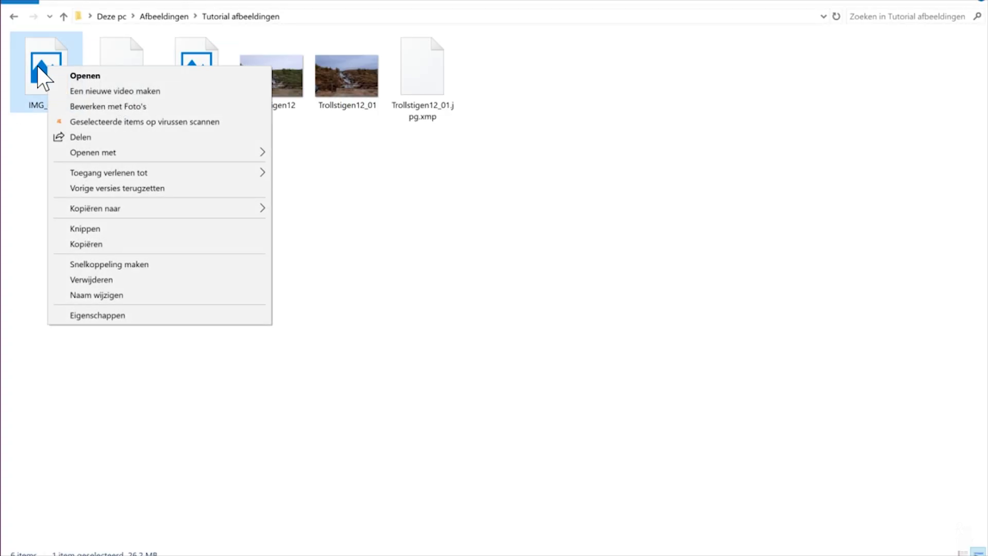
pyautogui.press('Escape')
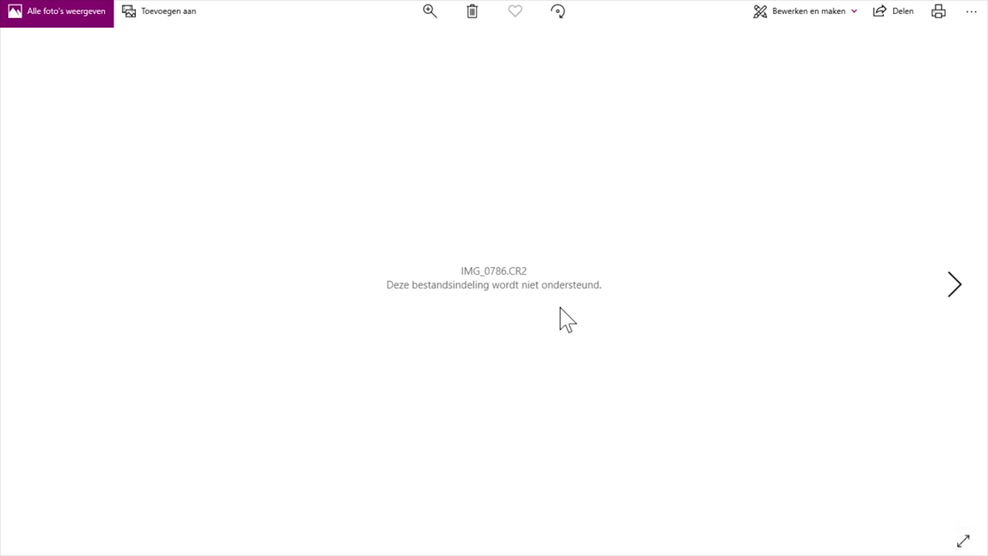
pyautogui.click(980, 5)
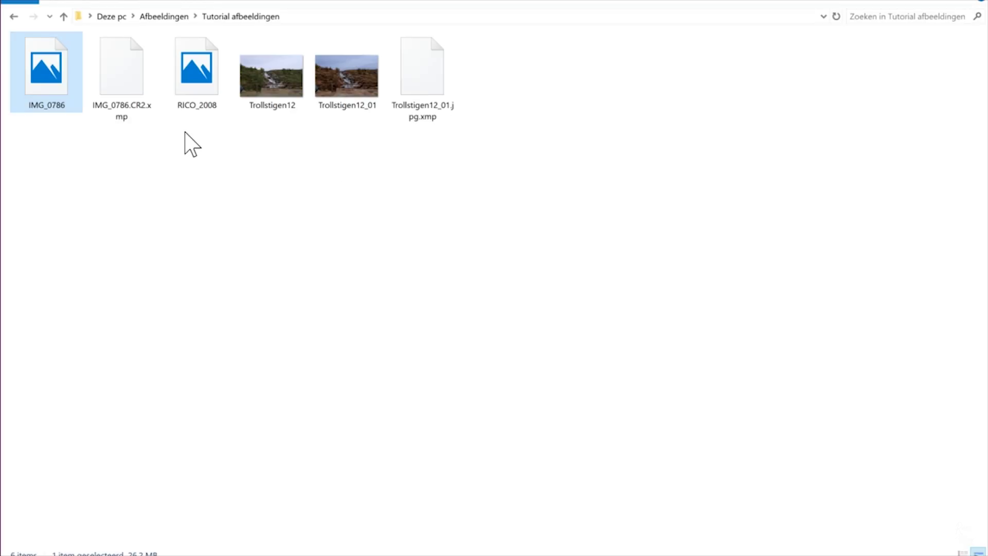
pyautogui.rightClick(52, 76)
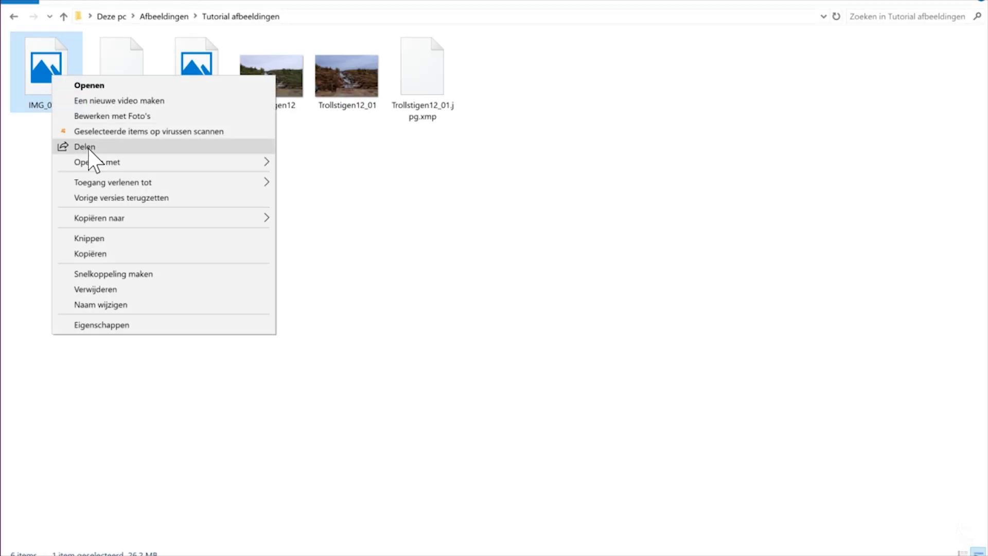
pyautogui.moveTo(220, 166)
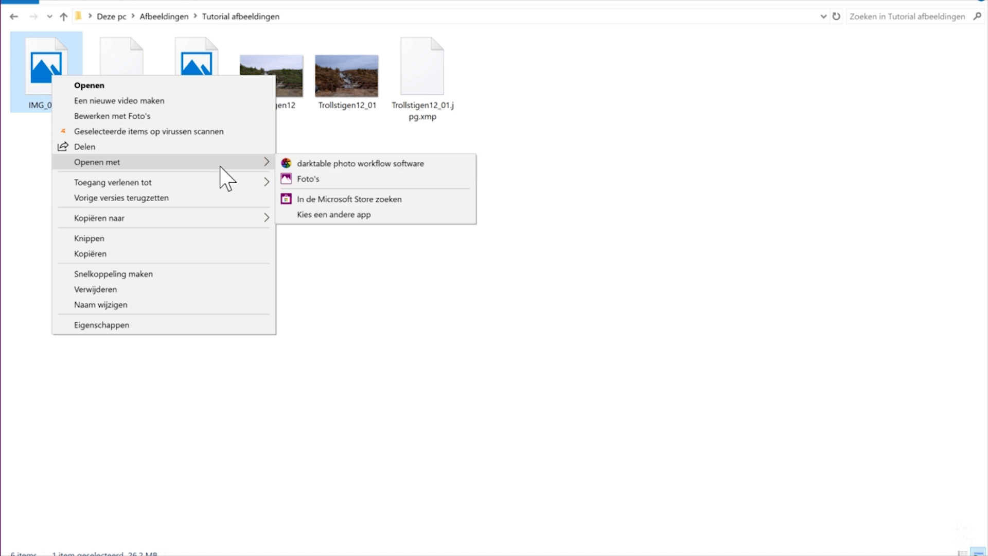
pyautogui.click(340, 165)
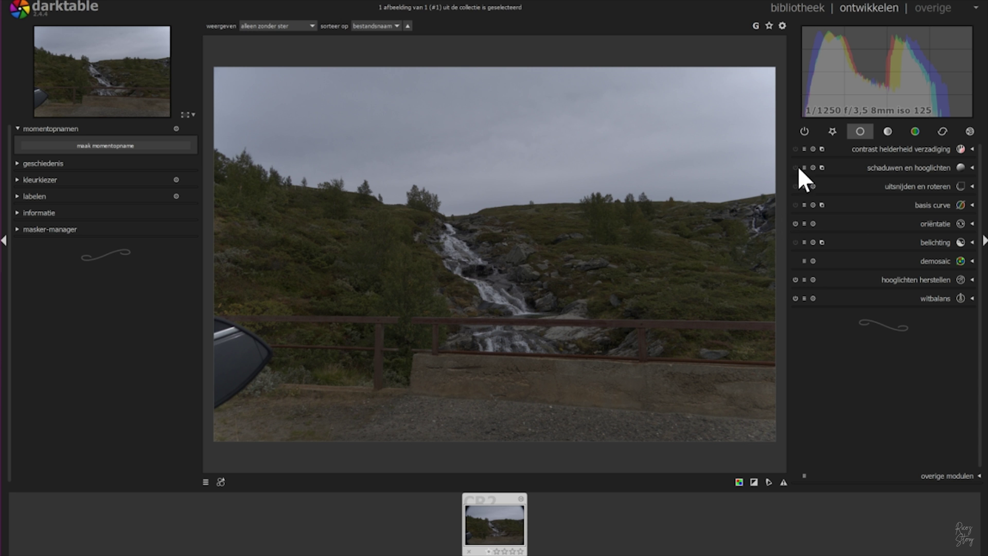
# Show the colour module group, browse the extra modules, and expand the colour look-up table.
pyautogui.click(914, 130)
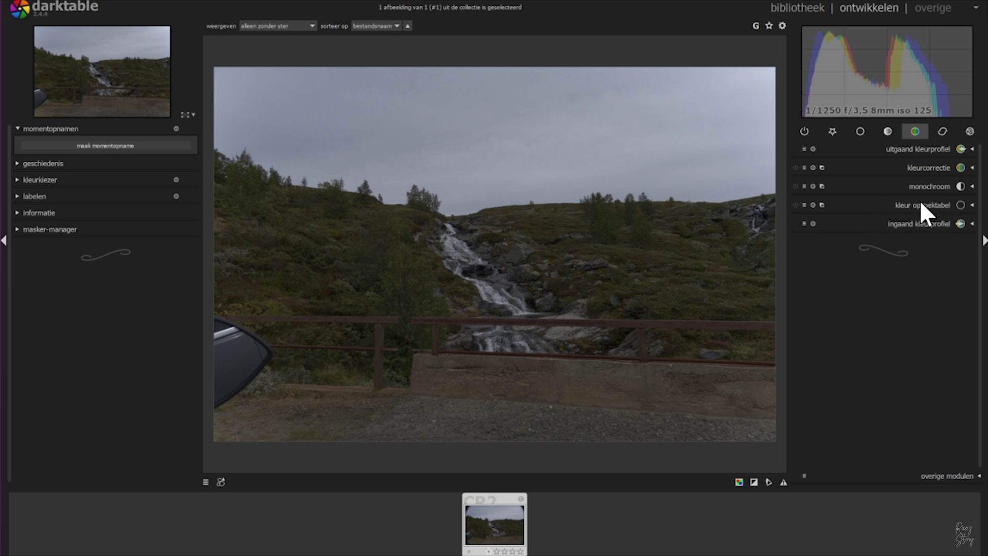
pyautogui.click(948, 478)
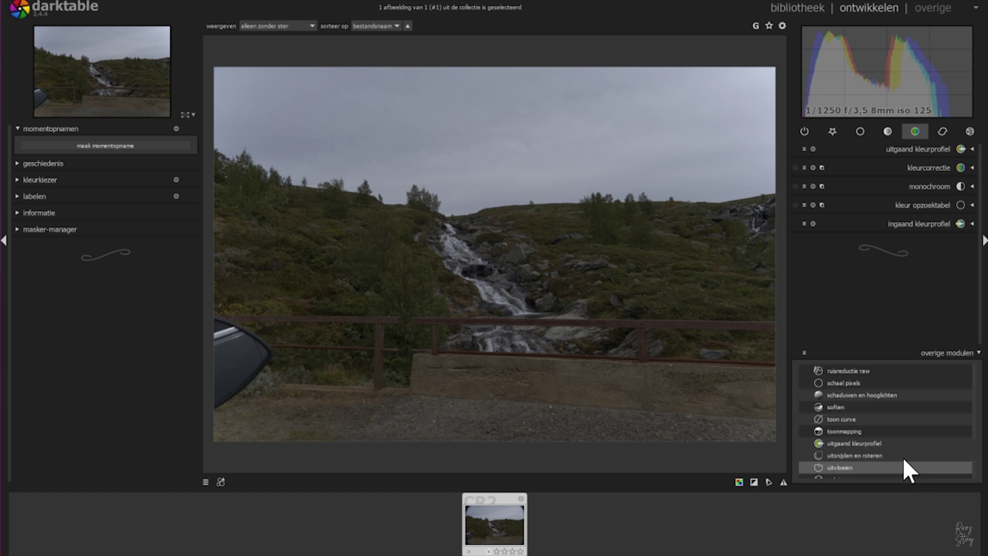
pyautogui.scroll(10, 879, 405)
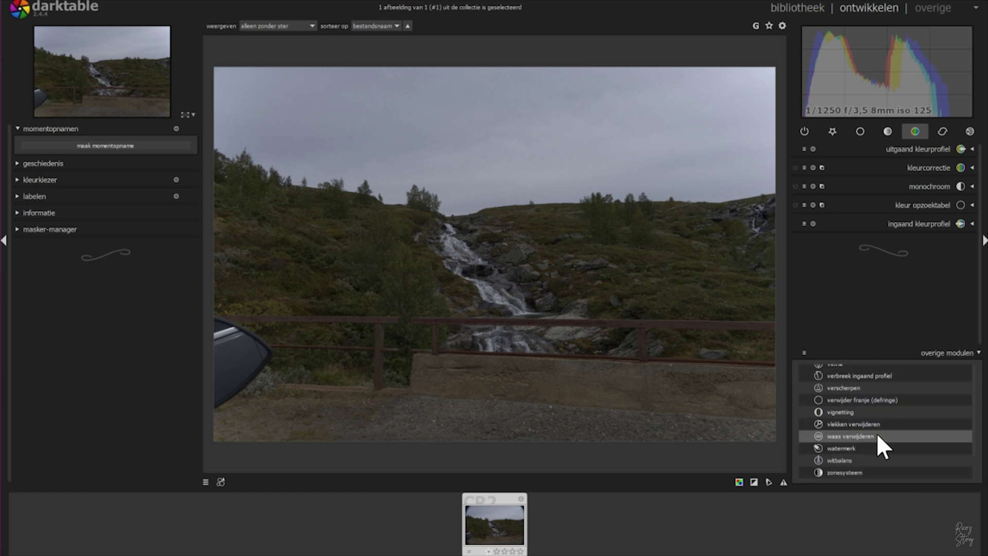
pyautogui.scroll(2, 877, 421)
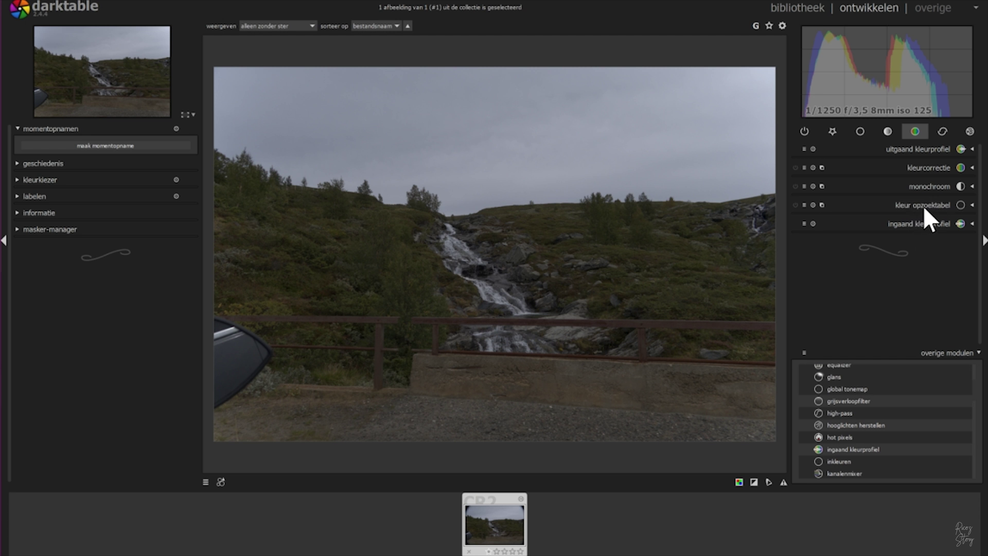
pyautogui.click(948, 352)
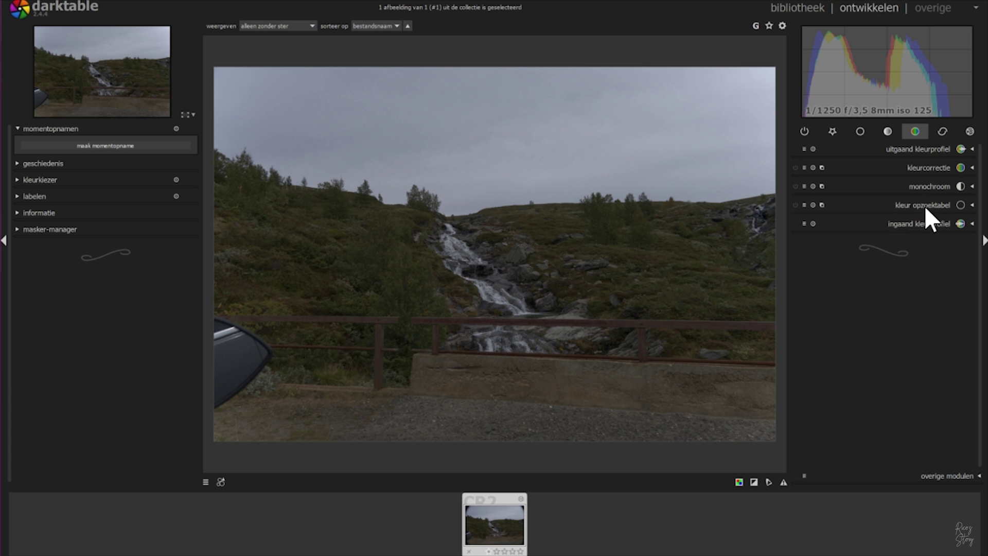
pyautogui.click(924, 205)
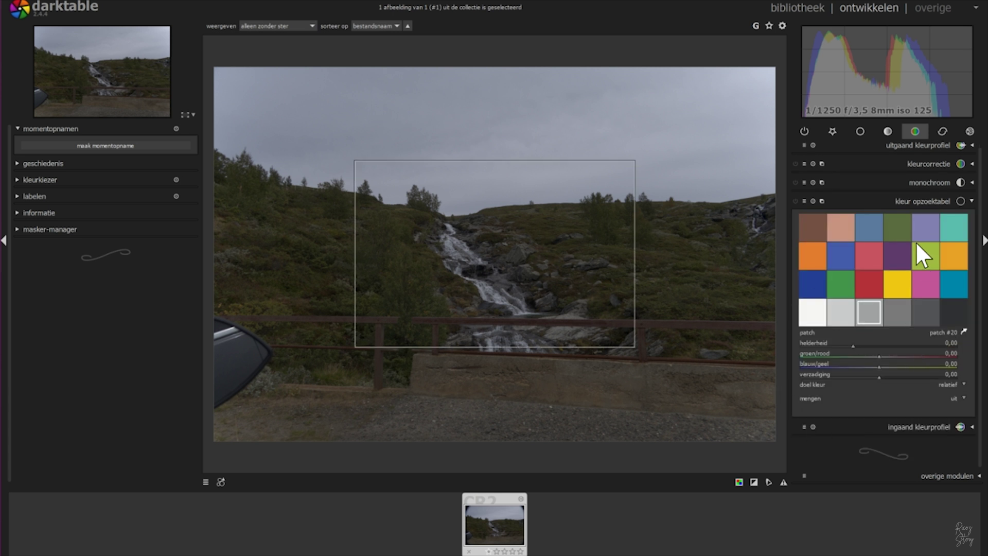
# Apply the bewolkt (cloudy) white balance preset, giving 6127K and tint 1,024.
pyautogui.click(887, 132)
pyautogui.click(860, 130)
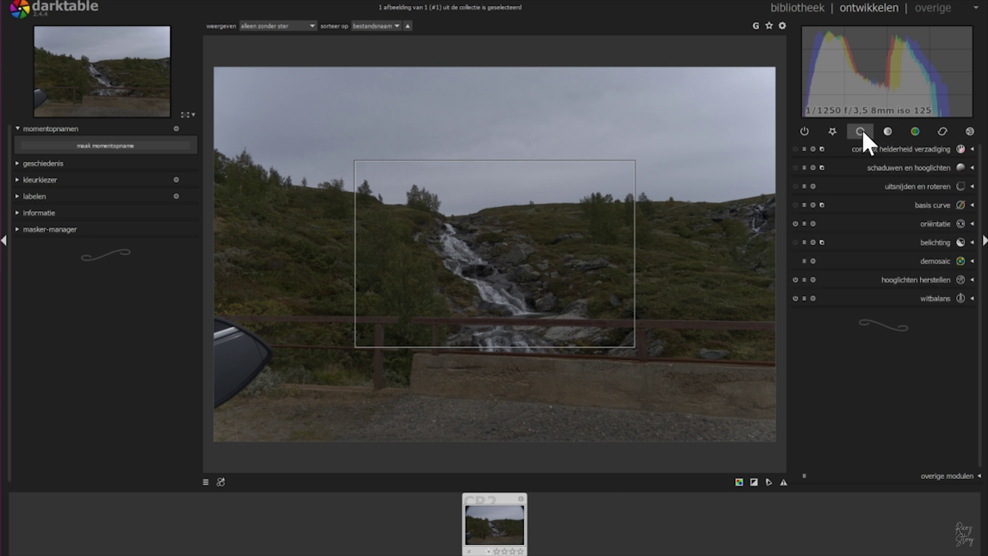
pyautogui.click(933, 300)
pyautogui.click(945, 367)
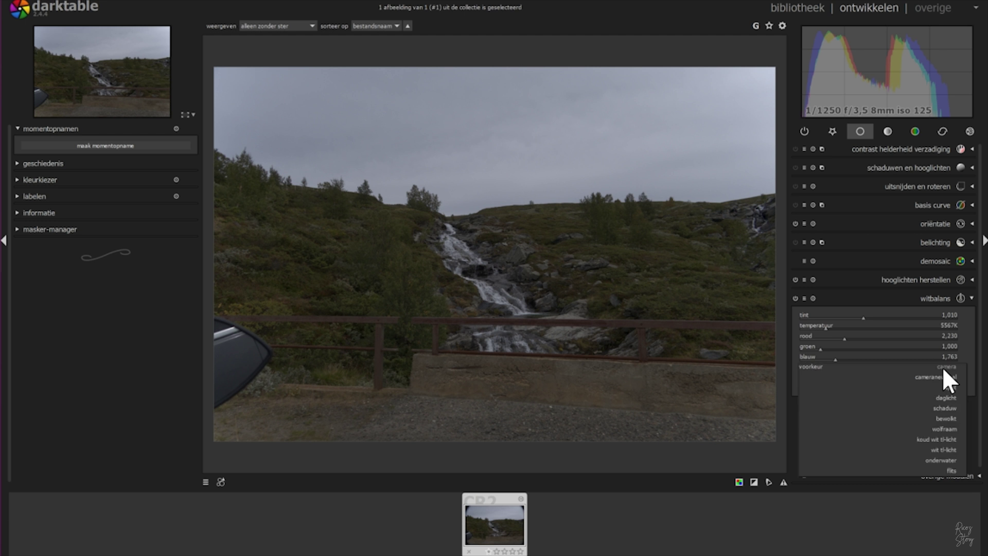
pyautogui.click(945, 418)
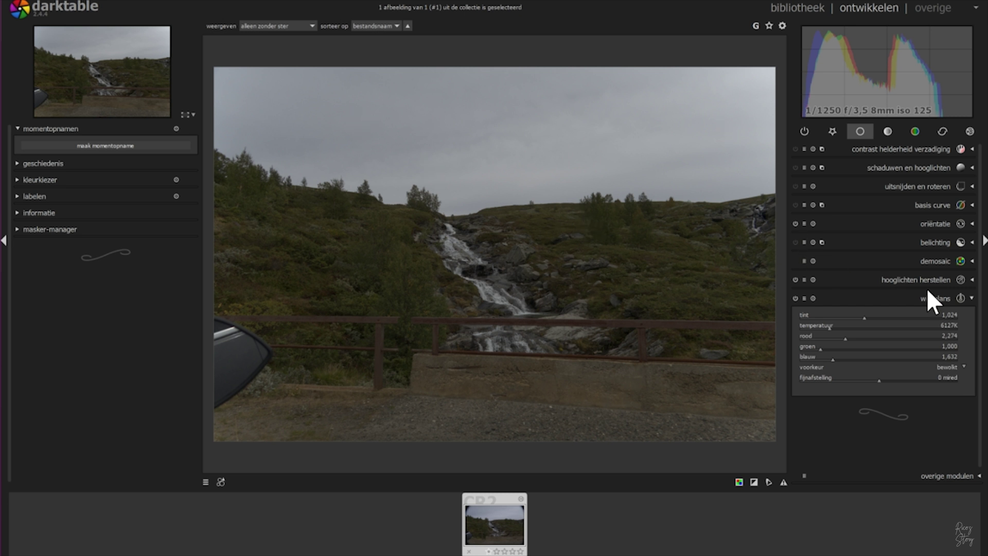
pyautogui.click(971, 298)
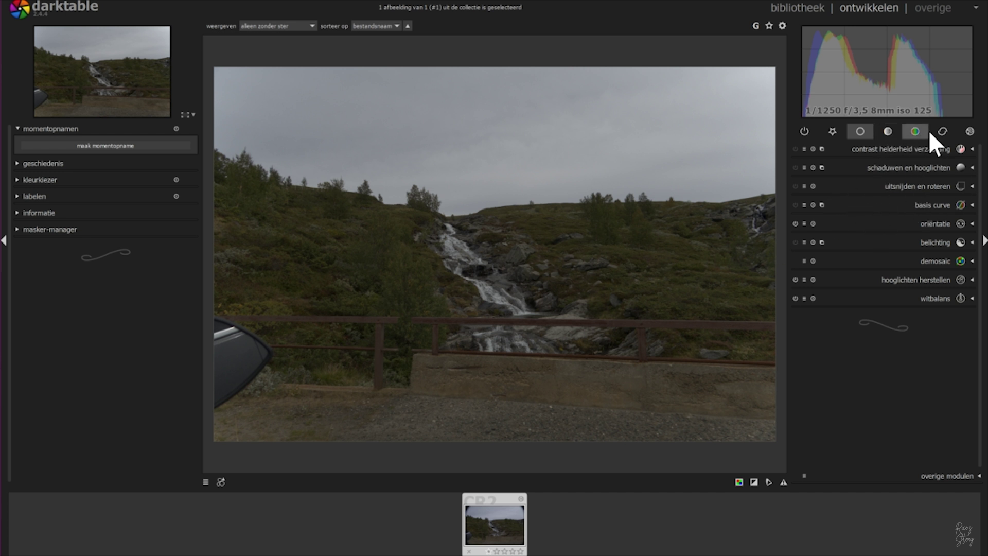
# After trying an S-curve, reset the tone curve and lift one point from 73.63 to 77.20.
pyautogui.click(889, 130)
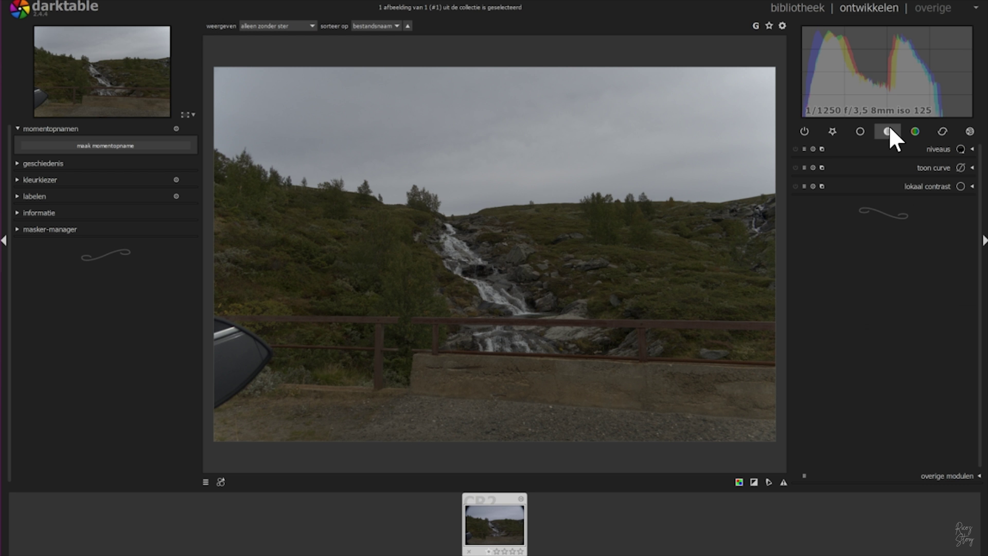
pyautogui.click(939, 168)
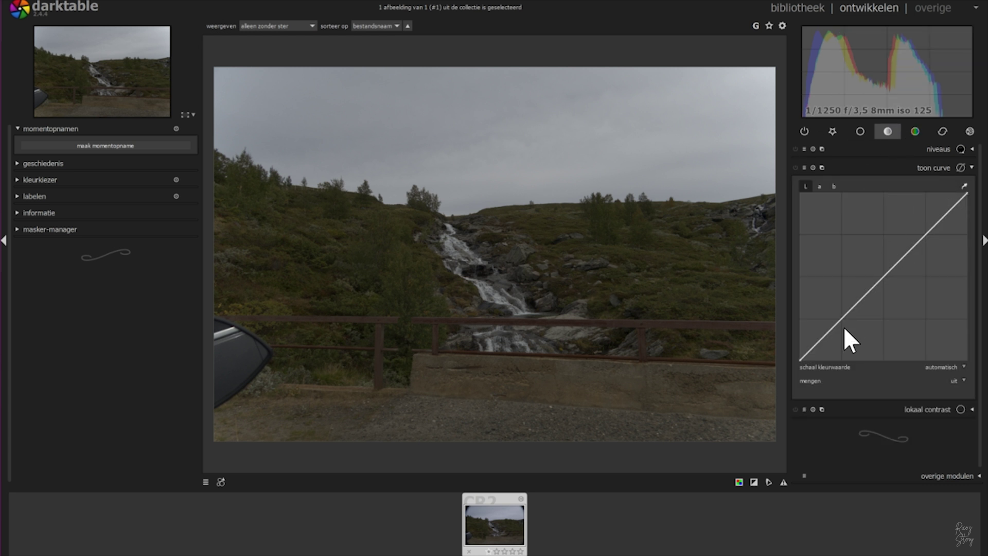
pyautogui.moveTo(842, 316); pyautogui.dragTo(847, 336)
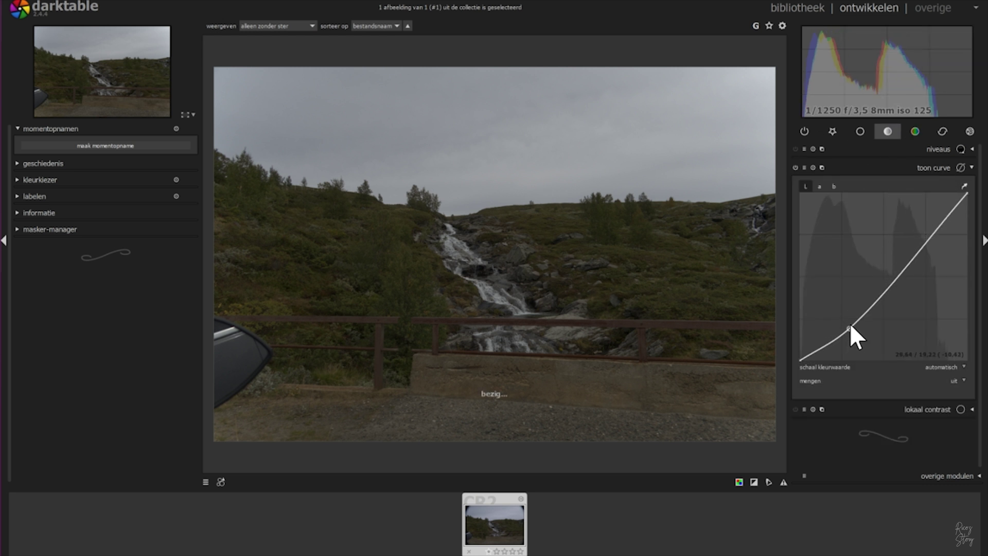
pyautogui.moveTo(927, 233); pyautogui.dragTo(922, 224)
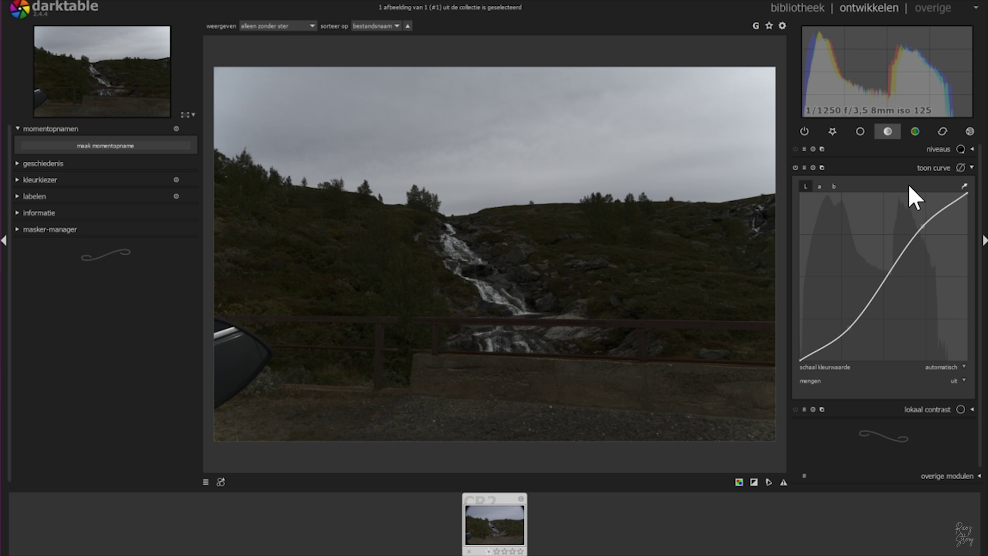
pyautogui.click(812, 167)
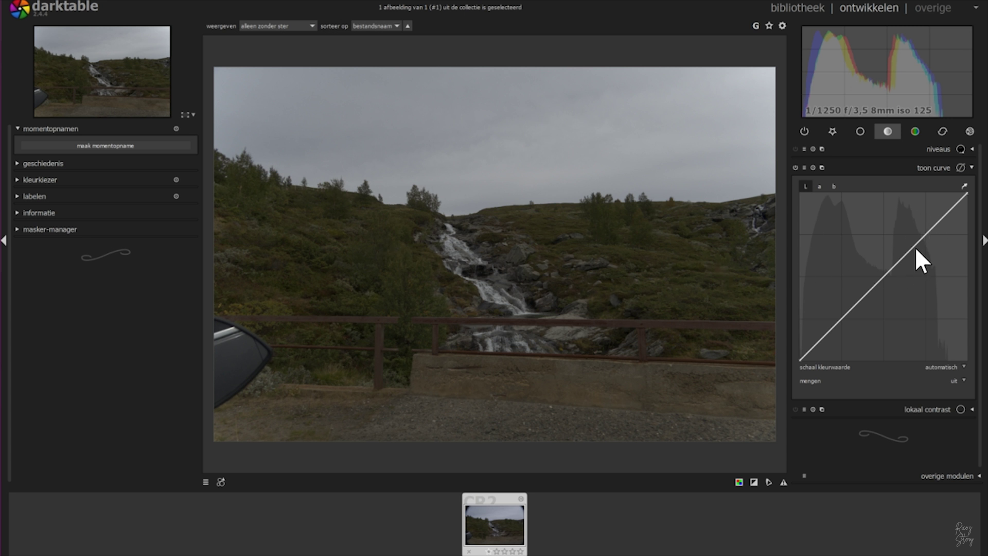
pyautogui.moveTo(924, 233); pyautogui.dragTo(922, 231)
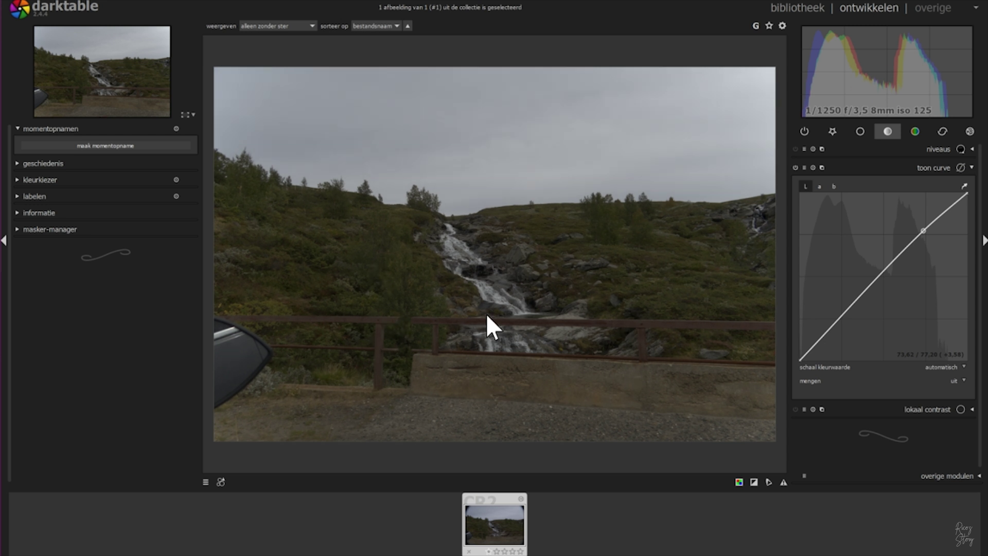
pyautogui.click(916, 131)
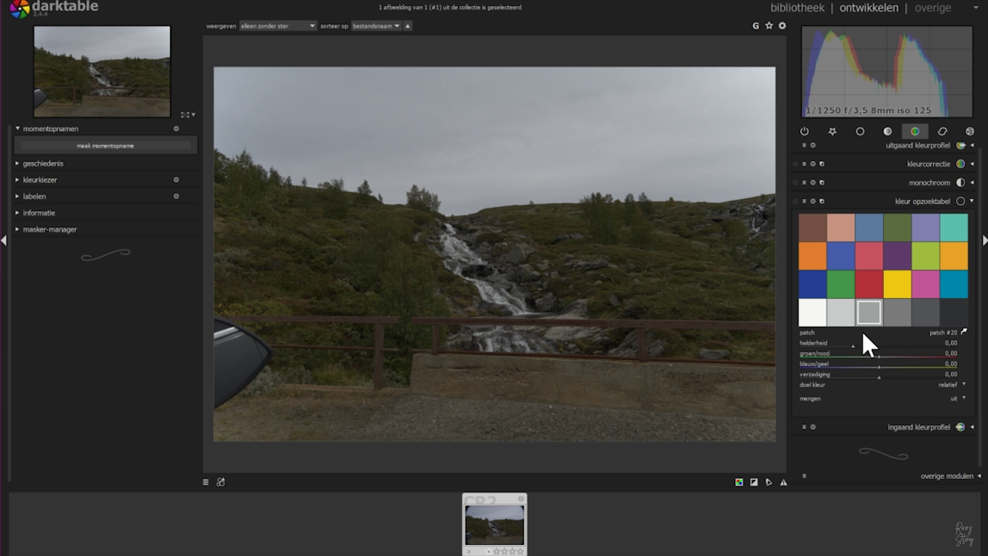
# Sample an area of hillside vegetation with the colour look-up table's picker.
pyautogui.click(894, 226)
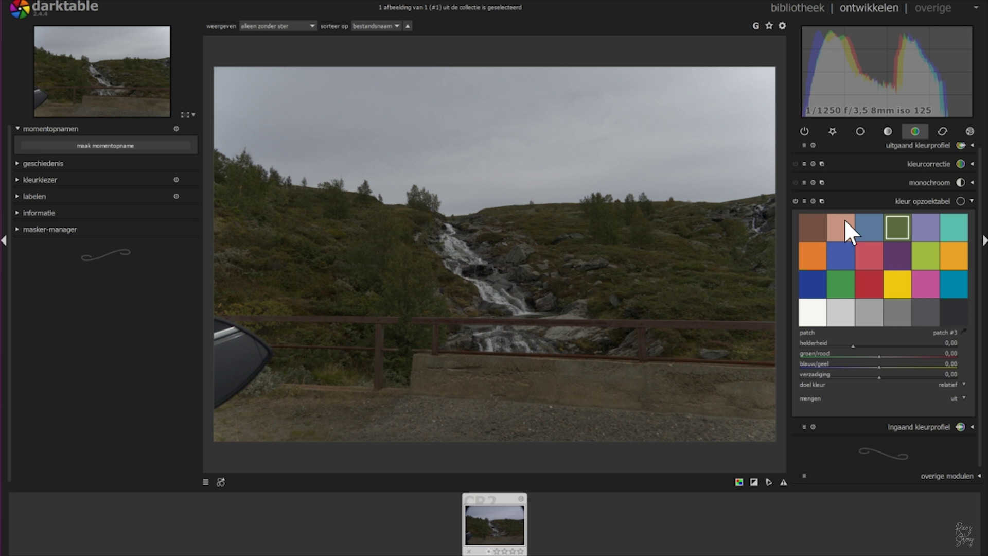
pyautogui.click(962, 331)
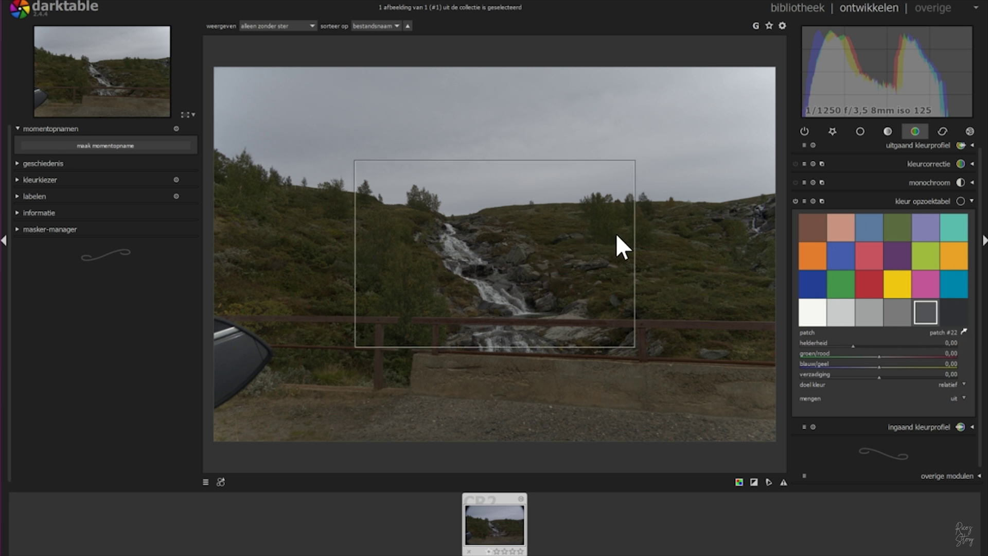
pyautogui.rightClick(590, 234)
pyautogui.moveTo(621, 242); pyautogui.dragTo(649, 263)
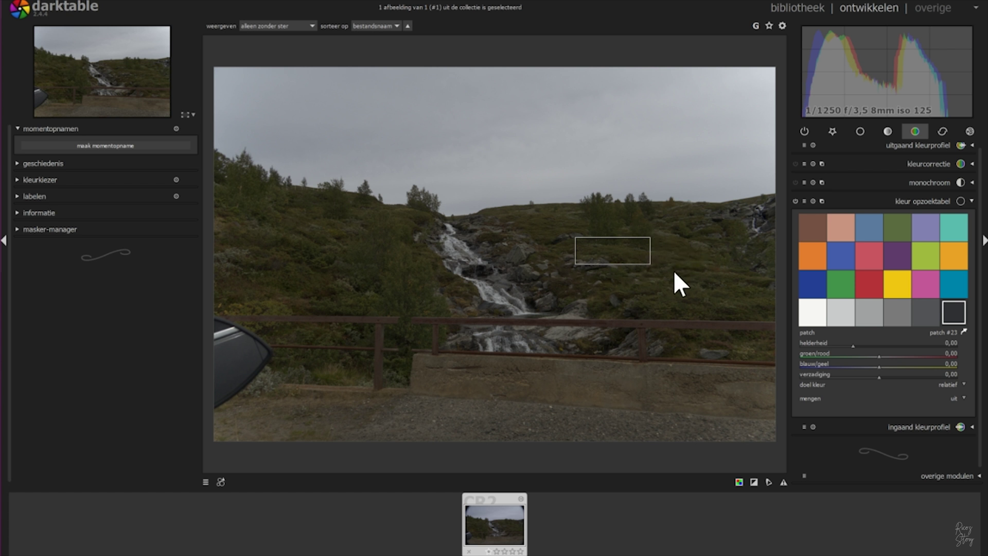
pyautogui.scroll(3, 670, 262)
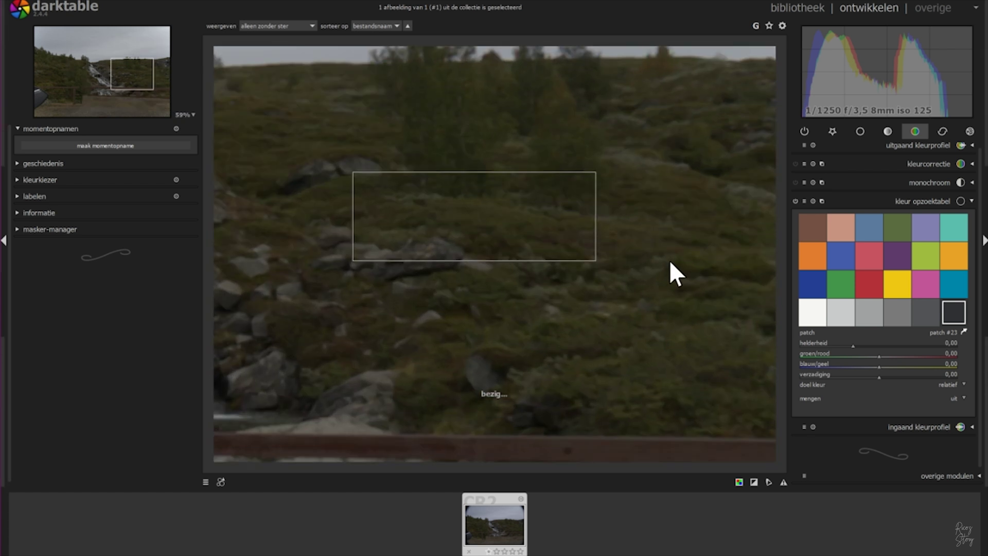
pyautogui.scroll(2, 669, 260)
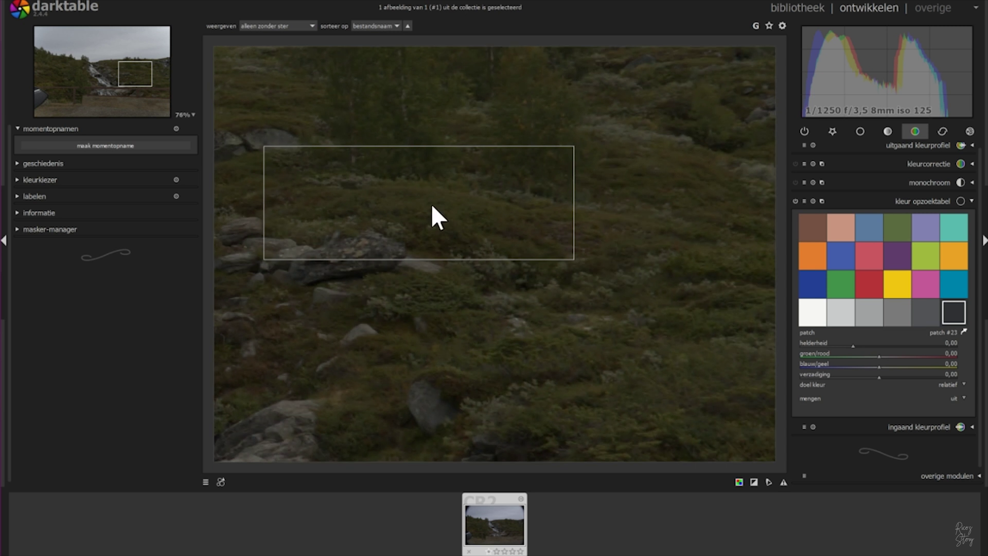
pyautogui.moveTo(394, 187); pyautogui.dragTo(485, 230)
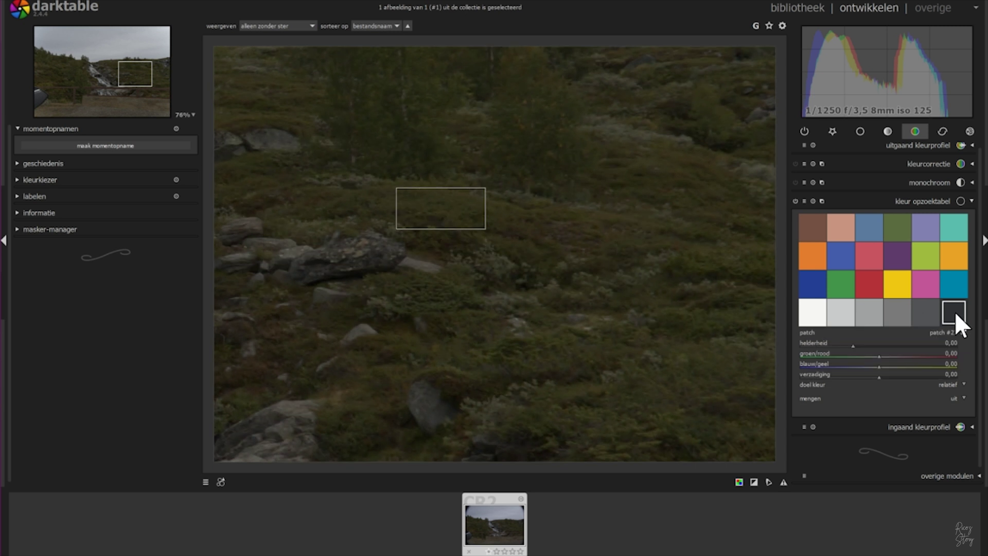
# Add the sample as patch #23 and shift it toward red, green/red 9,88.
pyautogui.keyDown('shift'); pyautogui.click(955, 311); pyautogui.keyUp('shift')
pyautogui.click(885, 356)
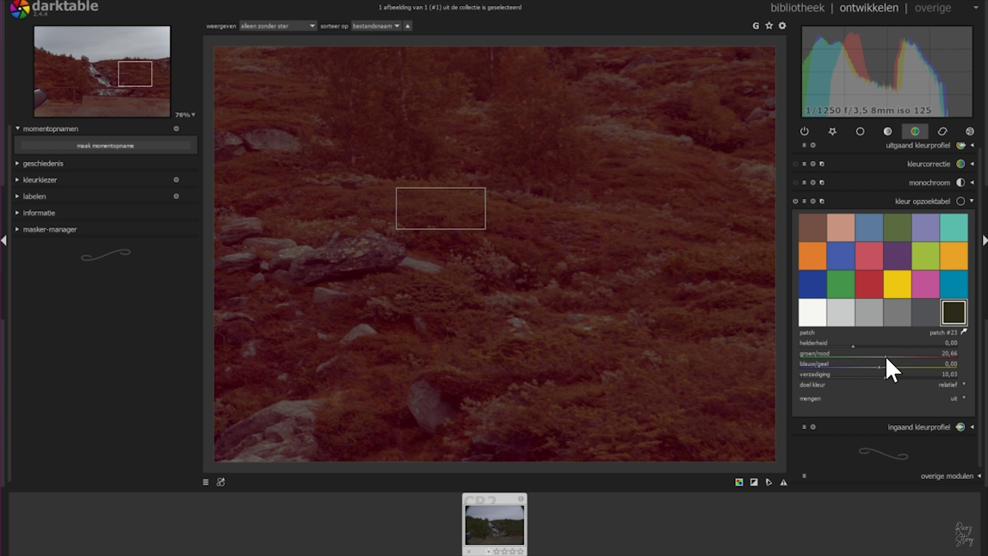
pyautogui.click(881, 356)
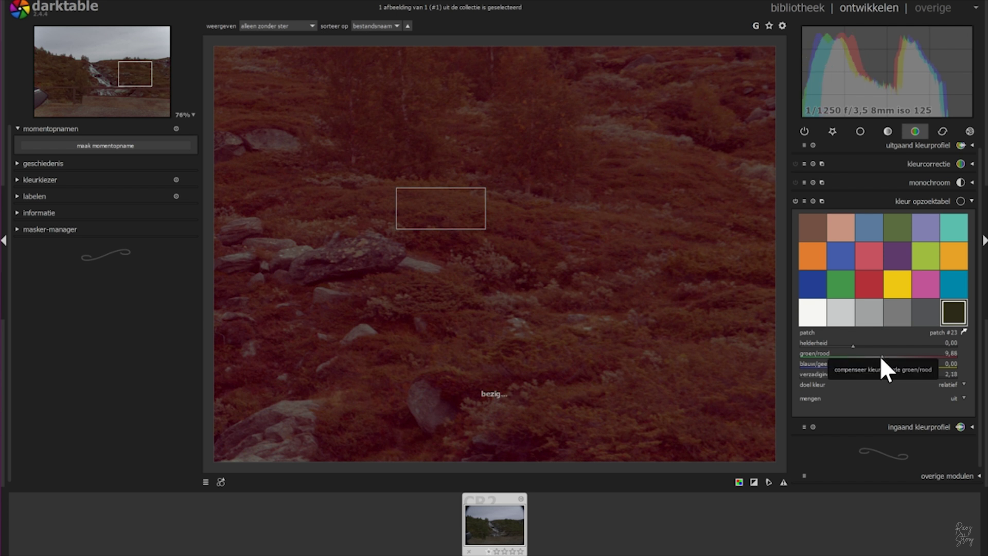
pyautogui.scroll(-3, 599, 256)
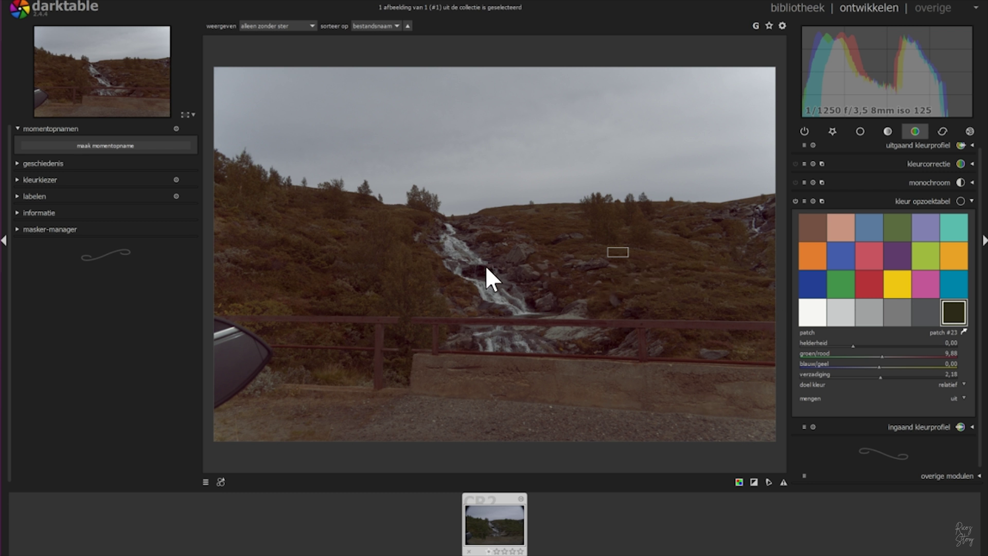
# Remove patch #23 and start pushing green patch #3 toward red.
pyautogui.rightClick(951, 310)
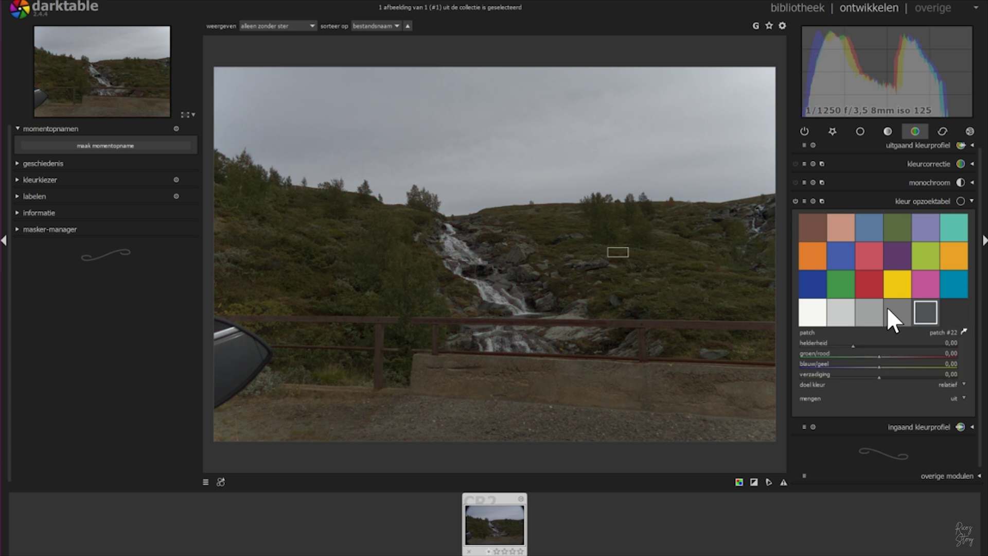
pyautogui.click(901, 229)
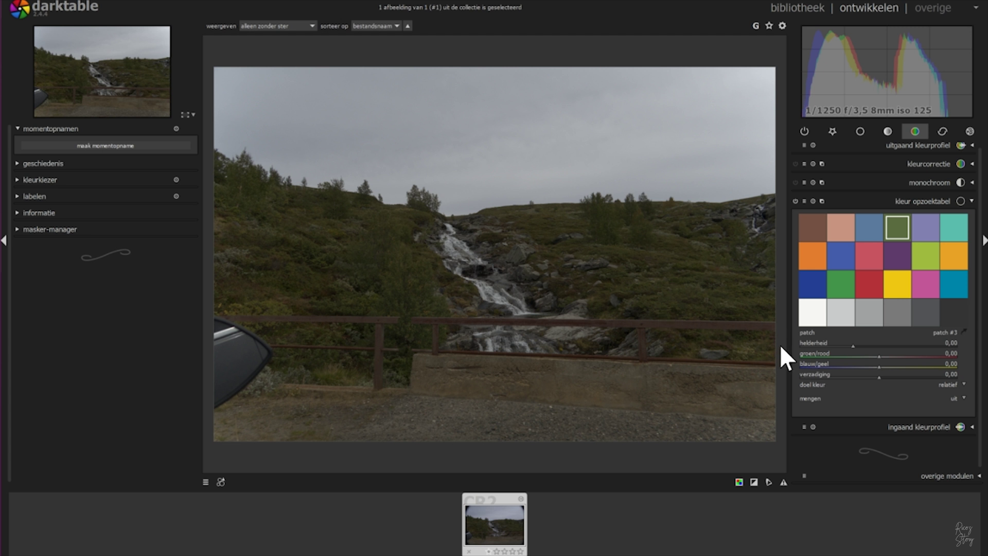
pyautogui.moveTo(880, 357); pyautogui.dragTo(882, 357)
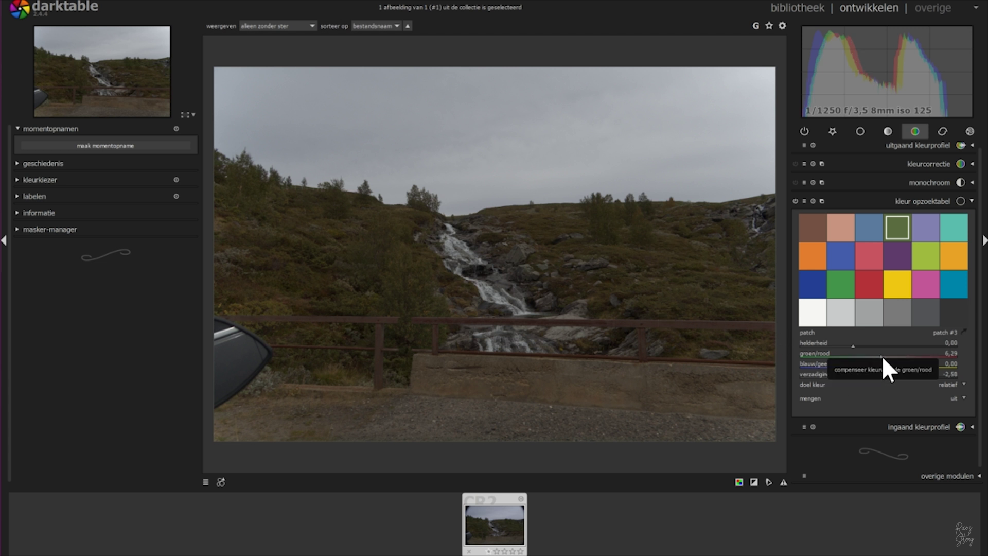
pyautogui.scroll(3, 881, 356)
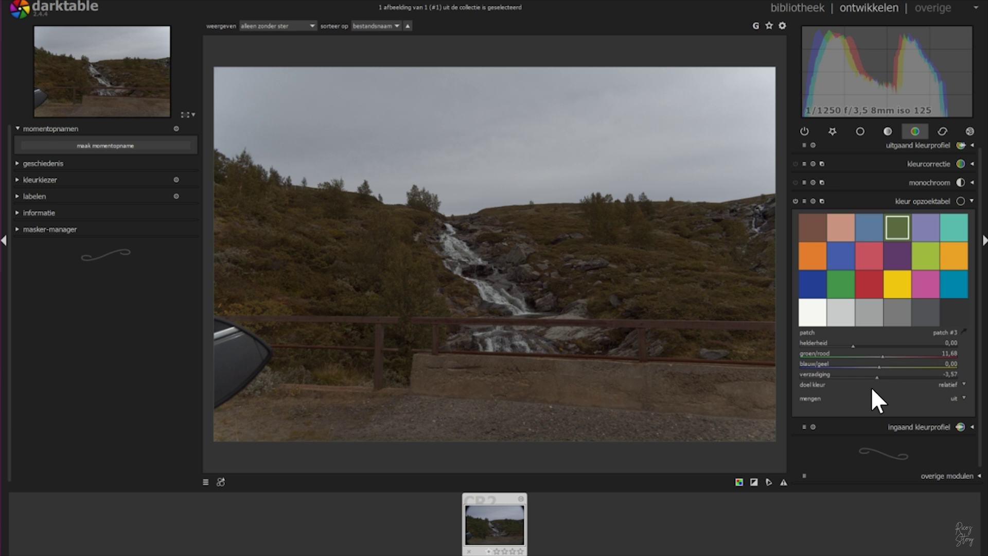
pyautogui.scroll(3, 878, 375)
# Set patch #3 to green/red 15,27, blue/yellow 8,08 and saturation 4,54.
pyautogui.moveTo(881, 377); pyautogui.dragTo(885, 375)
pyautogui.moveTo(886, 375); pyautogui.dragTo(883, 376)
pyautogui.click(887, 357)
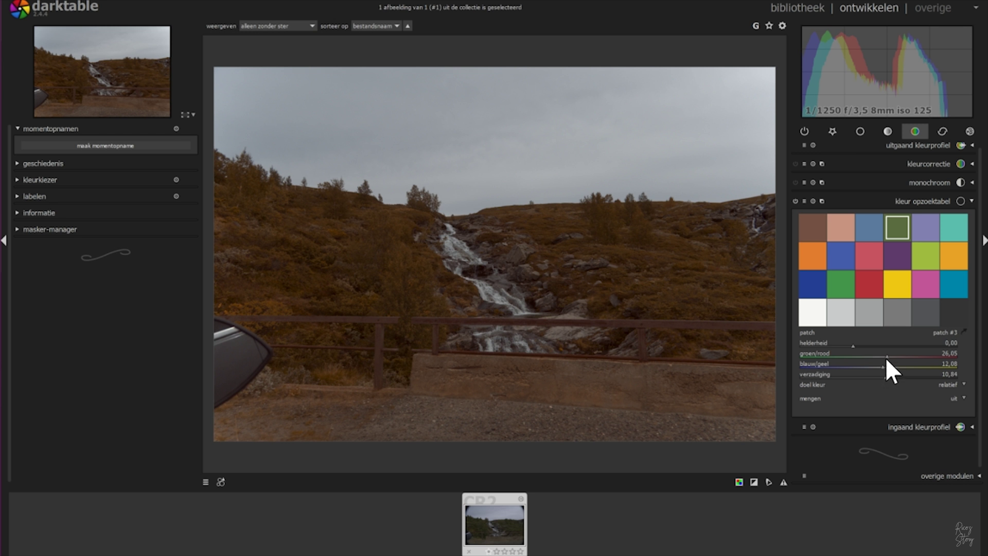
pyautogui.scroll(-3, 885, 357)
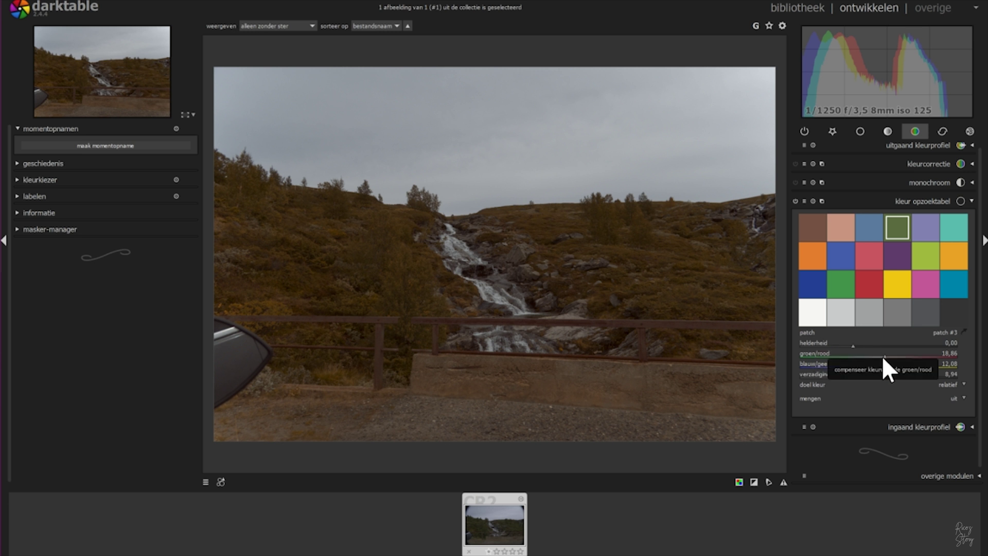
pyautogui.scroll(-2, 882, 356)
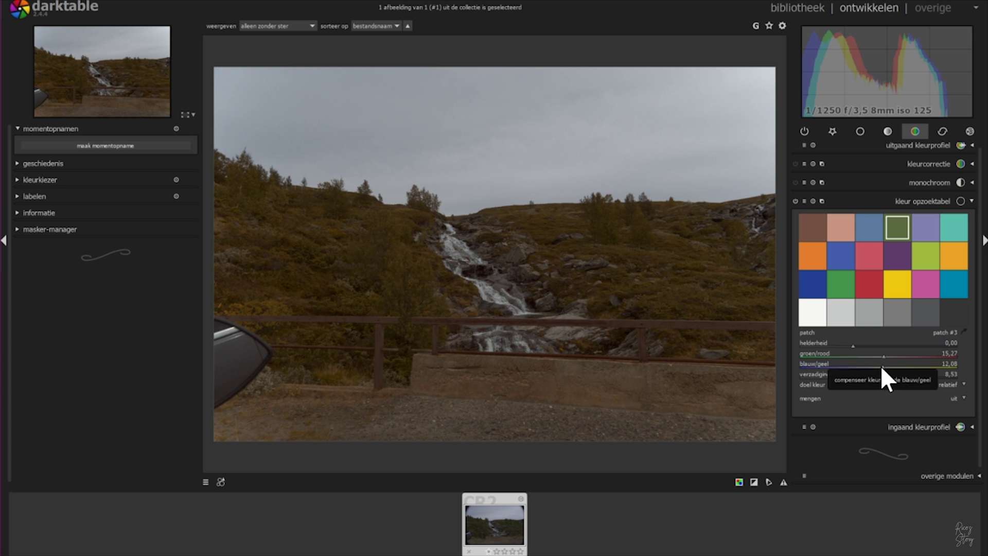
pyautogui.scroll(-2, 881, 365)
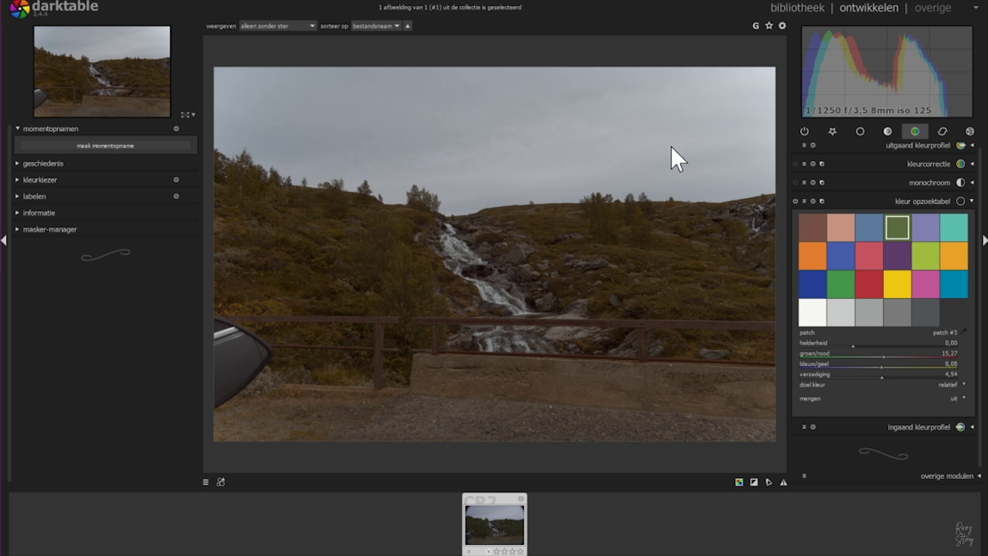
# Sample the sky to pick grey patch #20, set blue/yellow -15,27 and saturation 14,90.
pyautogui.click(925, 311)
pyautogui.moveTo(428, 108); pyautogui.dragTo(461, 127)
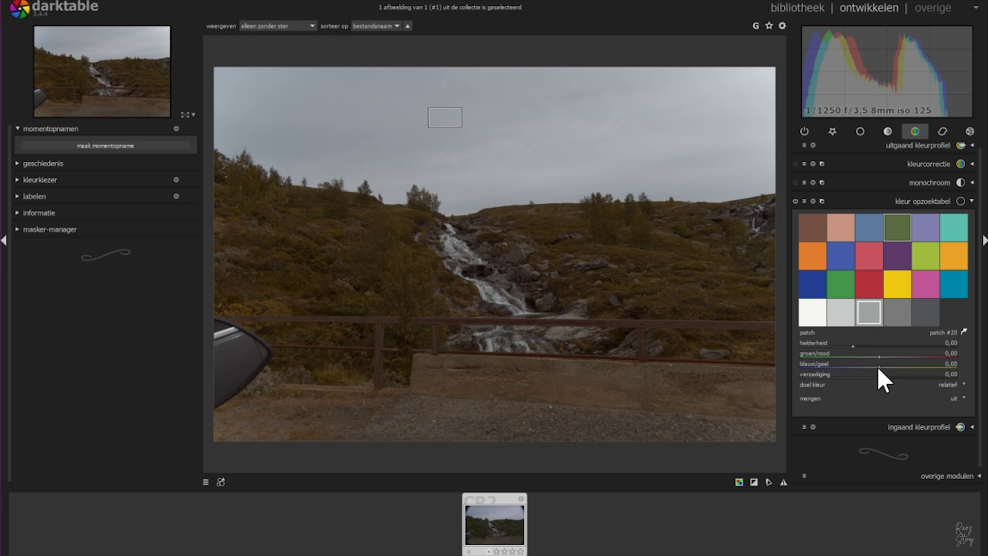
pyautogui.scroll(-5, 873, 366)
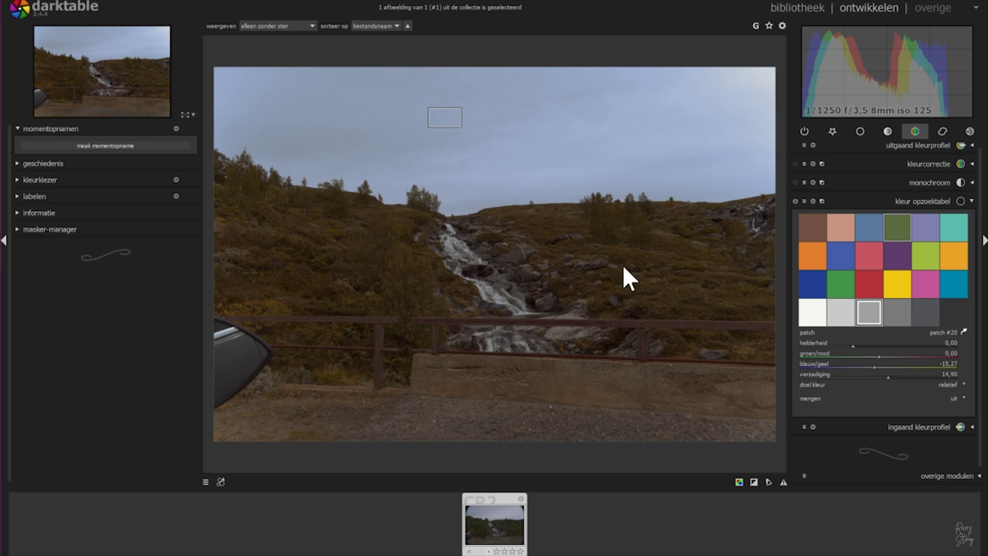
pyautogui.click(946, 204)
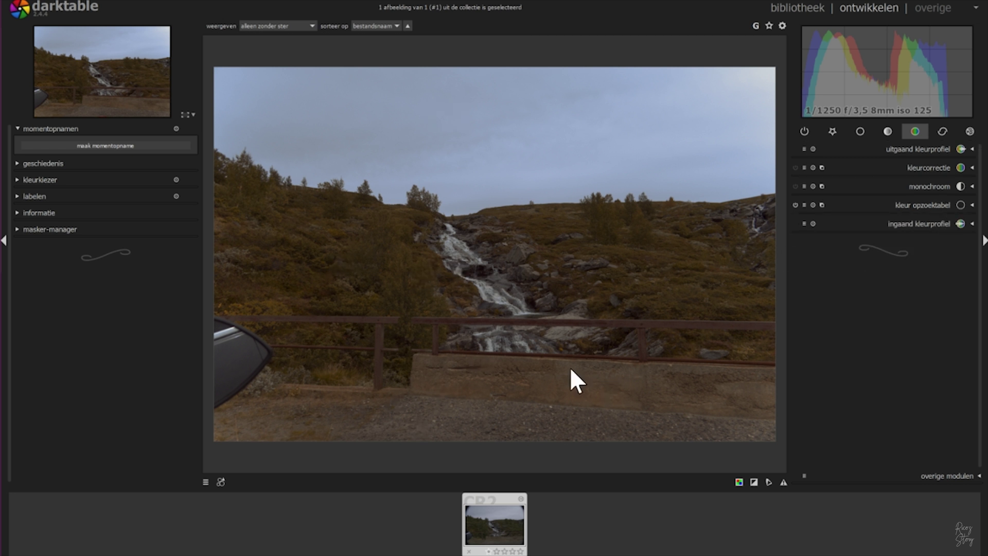
# In the tone group, collapse the tone curve and expand the local contrast module.
pyautogui.click(893, 135)
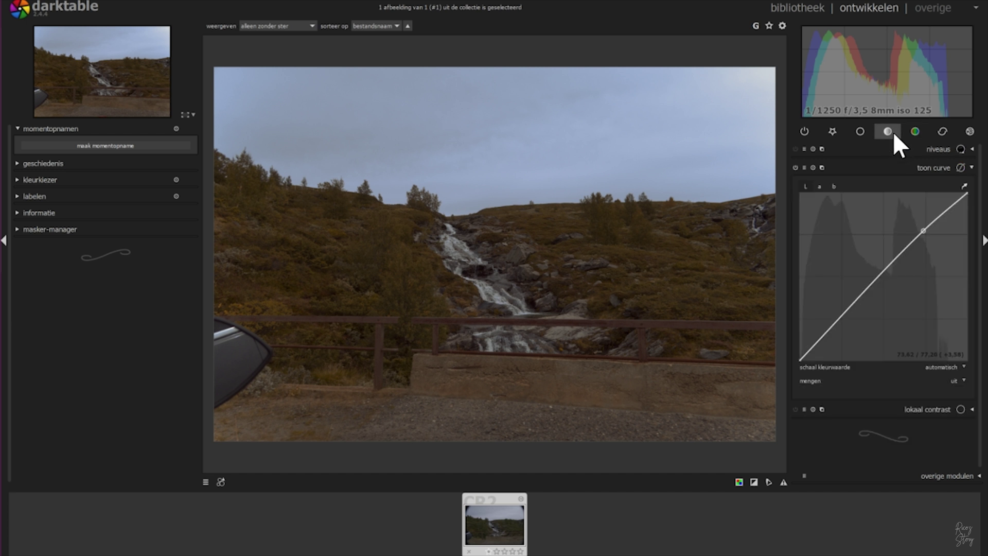
pyautogui.click(970, 166)
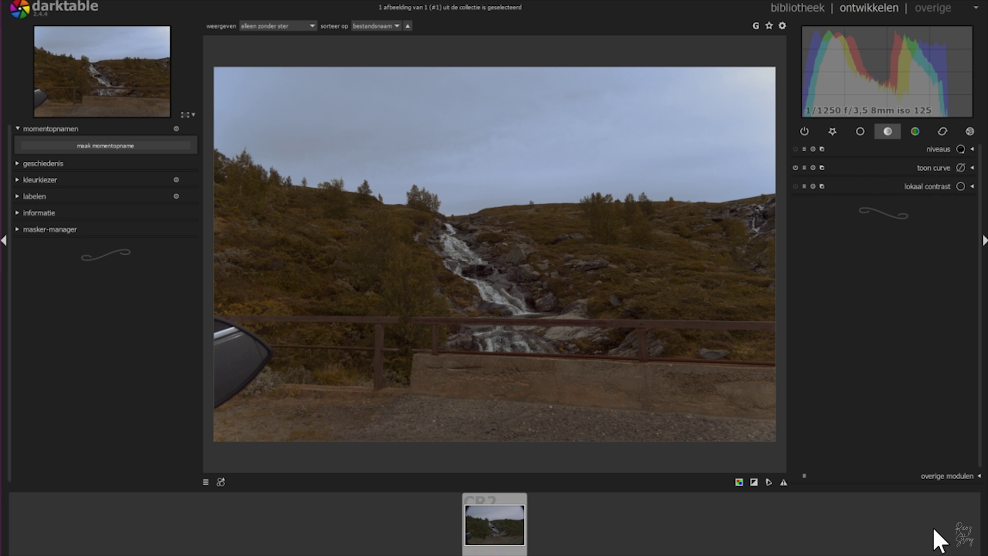
pyautogui.click(948, 475)
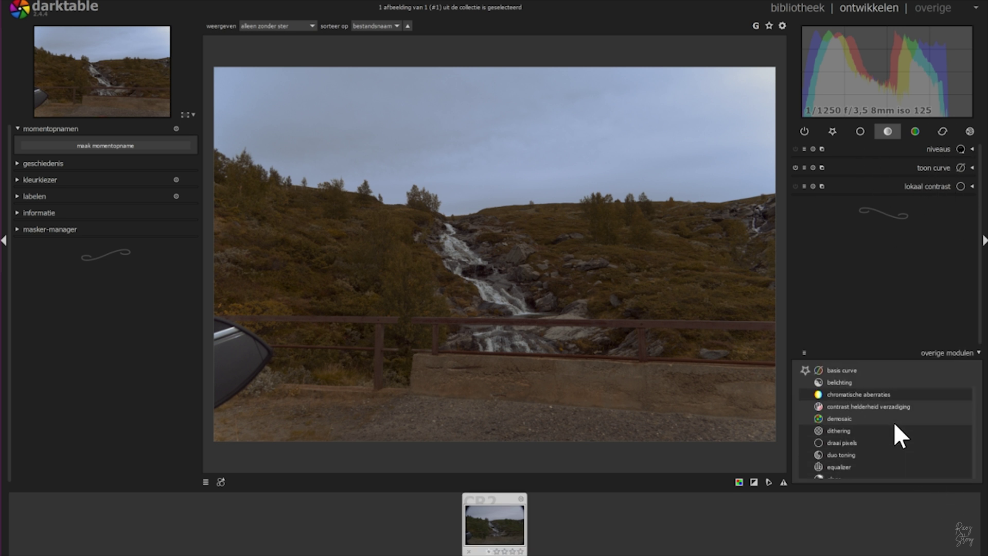
pyautogui.scroll(-10, 894, 425)
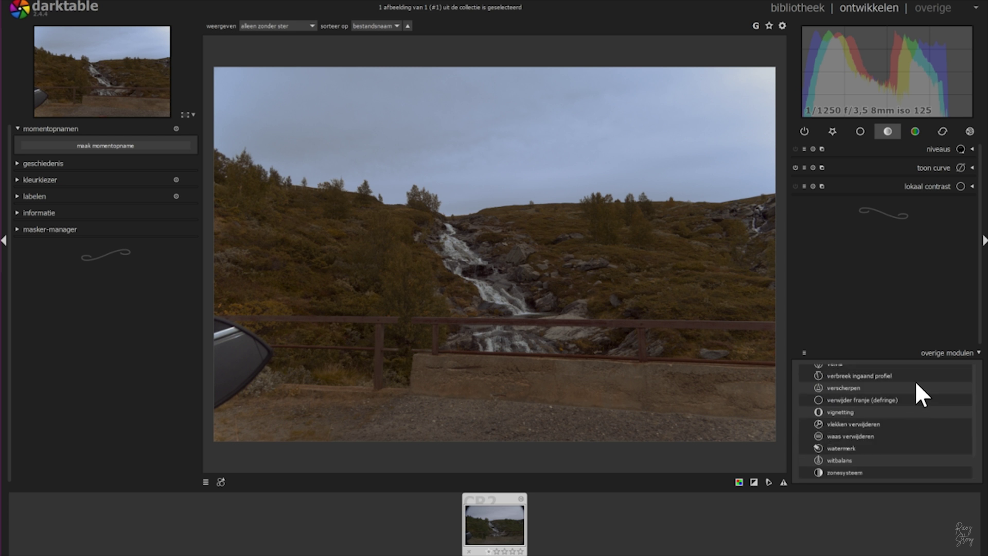
pyautogui.click(942, 352)
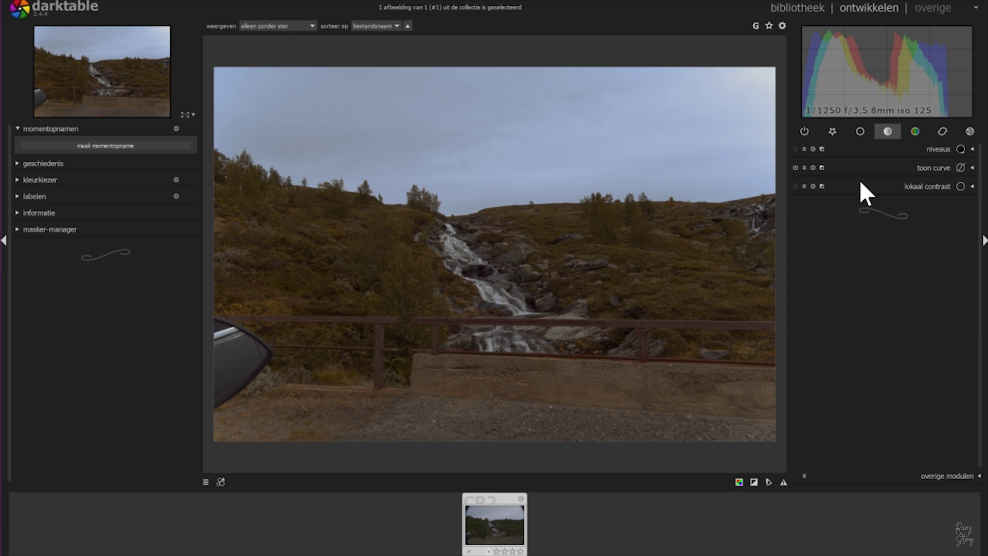
pyautogui.click(927, 188)
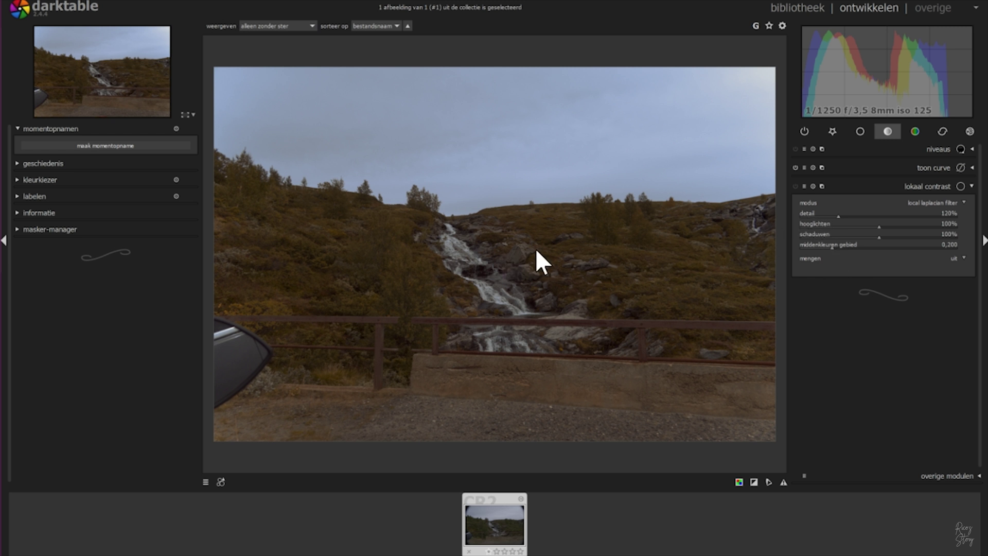
# Enable local contrast with detail 161%, highlights 80% and midtone range 0,243.
pyautogui.moveTo(838, 214); pyautogui.dragTo(856, 213)
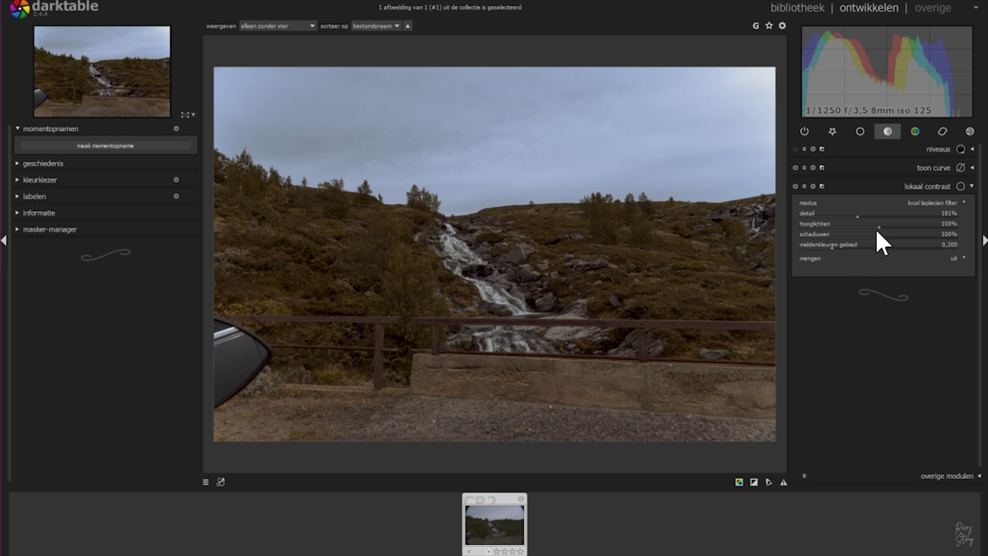
pyautogui.moveTo(878, 226); pyautogui.dragTo(875, 225)
pyautogui.scroll(1, 862, 225)
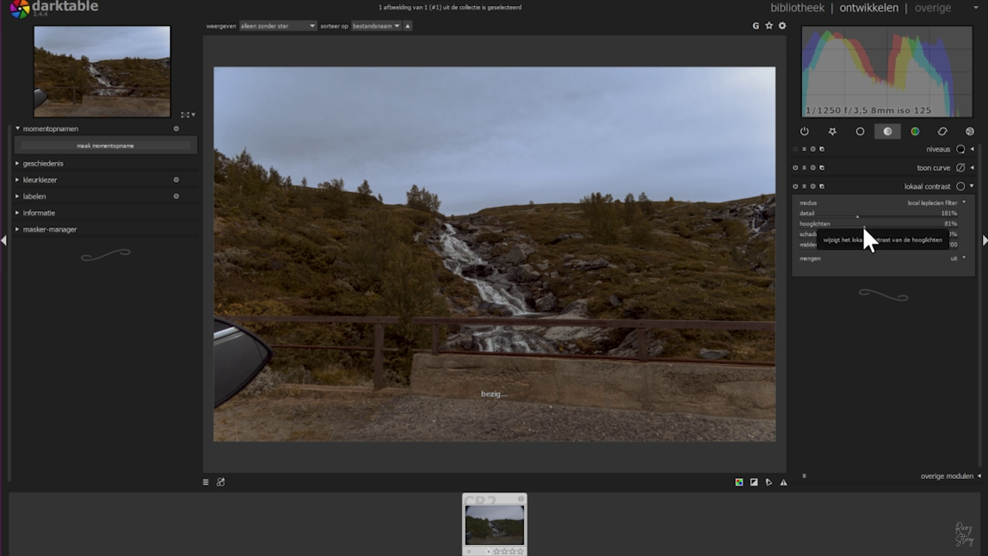
pyautogui.scroll(1, 862, 227)
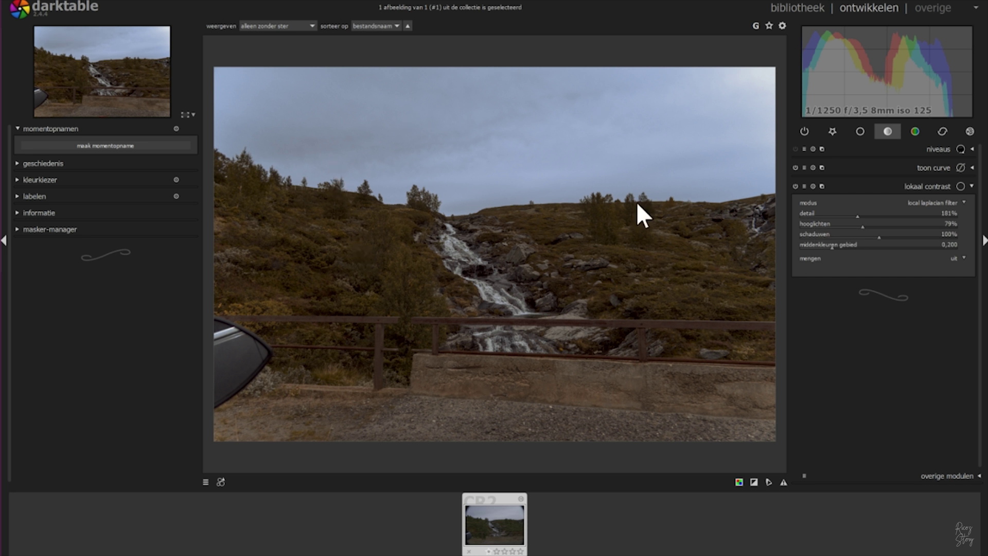
pyautogui.moveTo(862, 225); pyautogui.dragTo(882, 225)
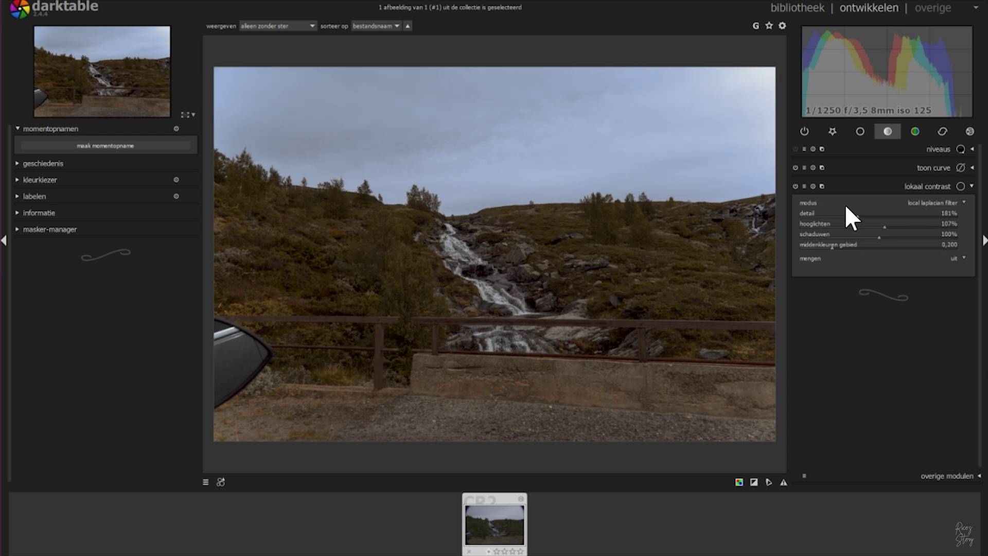
pyautogui.moveTo(869, 225); pyautogui.dragTo(866, 226)
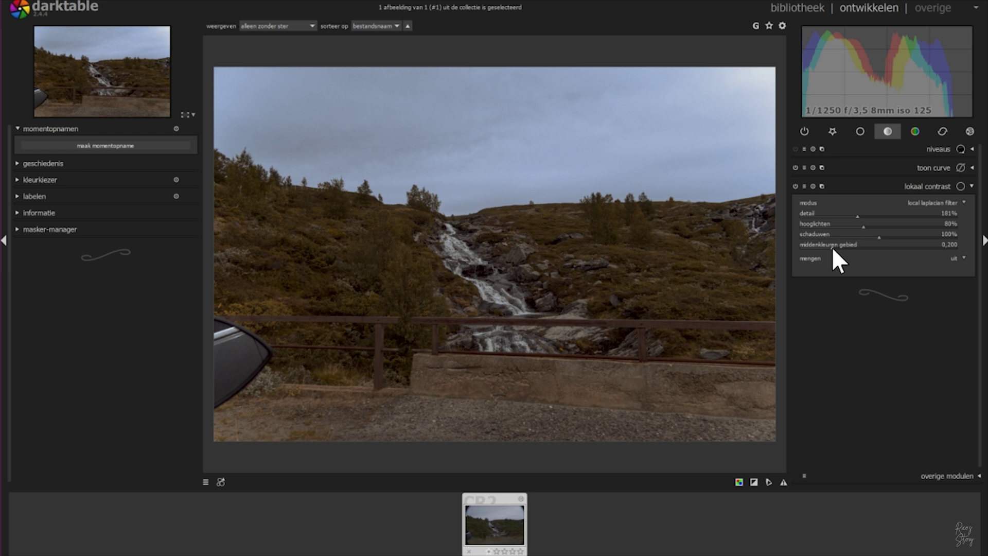
pyautogui.scroll(1, 832, 246)
# Leave the darkroom for the lighttable library view showing the edited waterfall thumbnail.
pyautogui.click(797, 8)
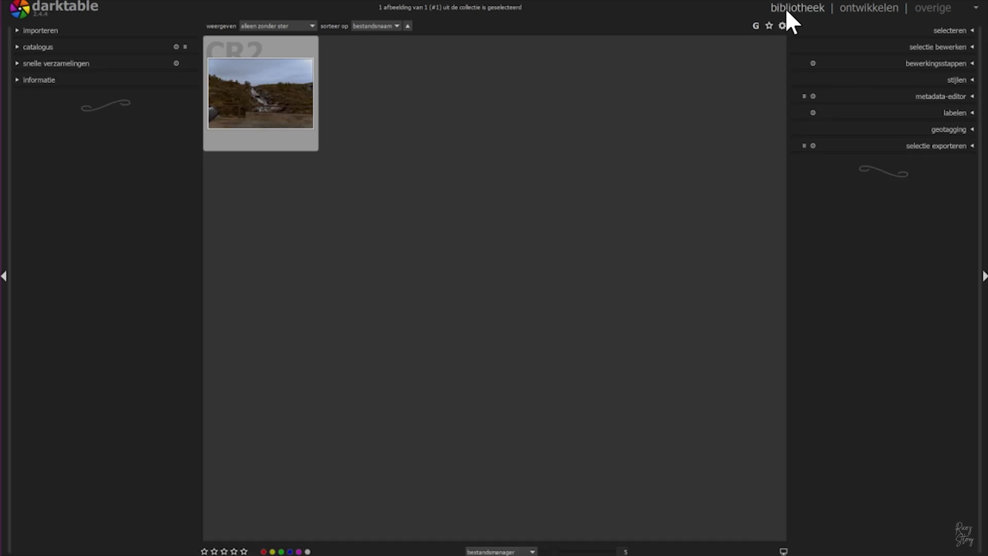